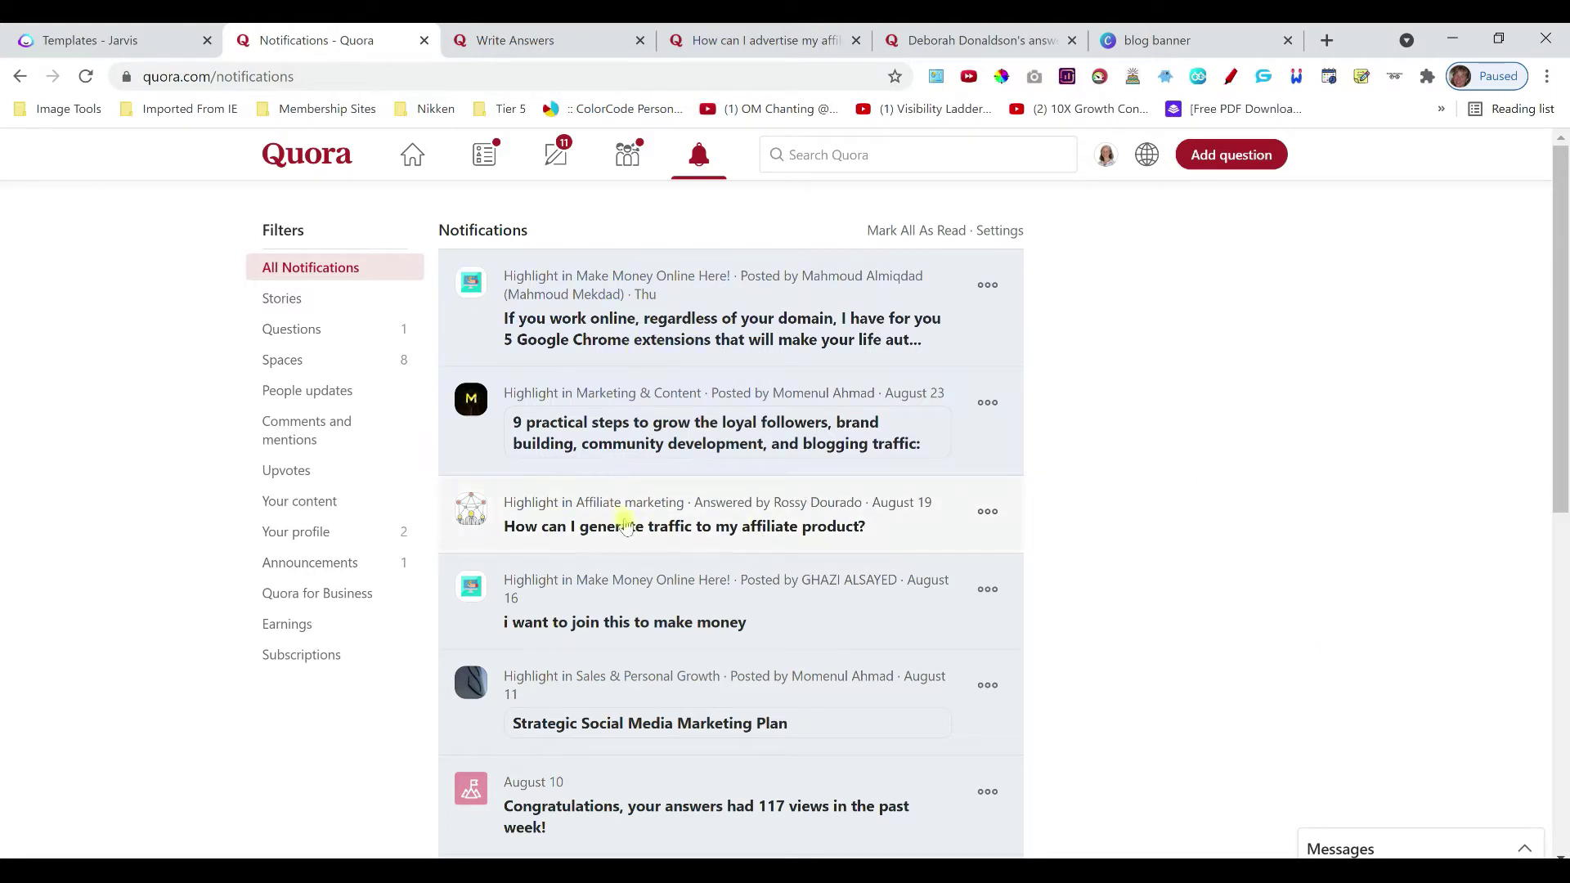
- On the Quora tab, highlight the title 'How can I advertise my affiliate site for free?'
key("ctrl+Tab")
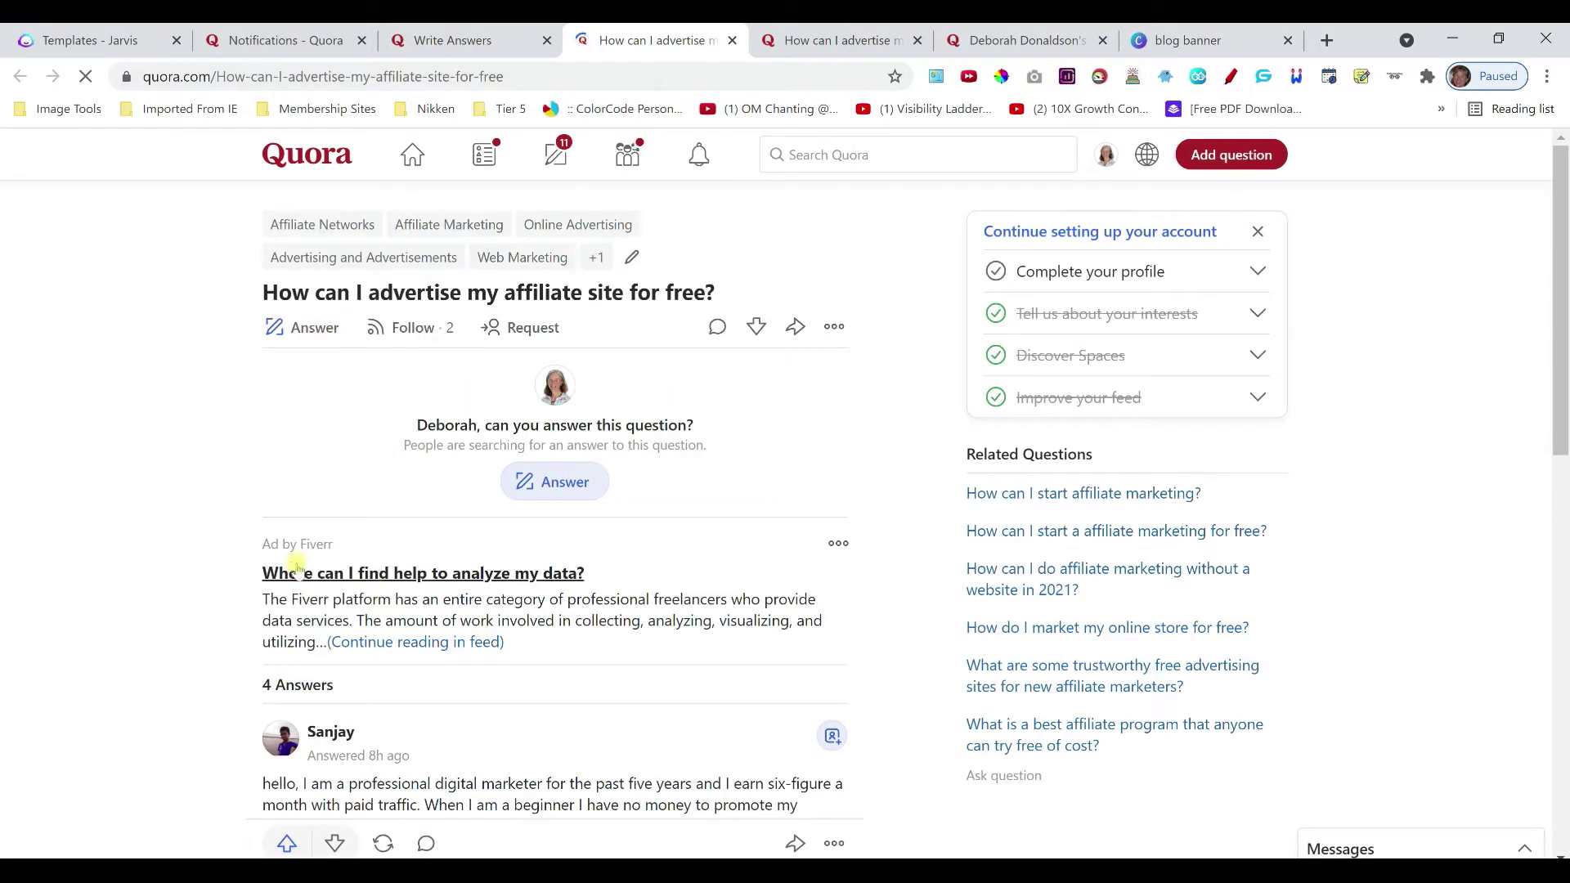
scroll(282, 746, "down", 1)
scroll(282, 746, "down", 3)
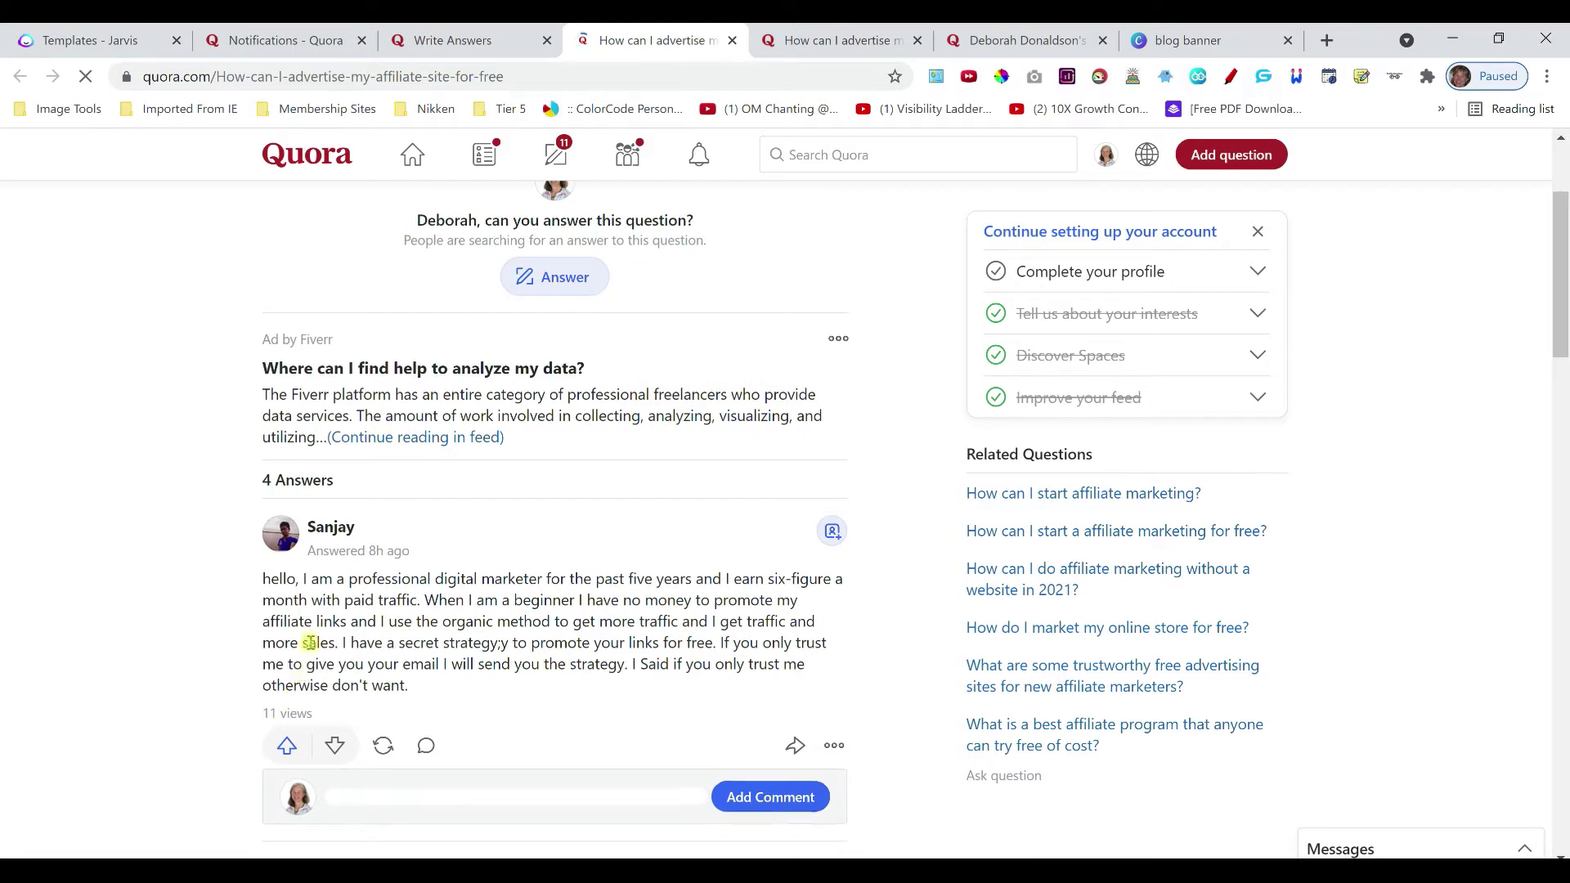
scroll(319, 646, "up", 4)
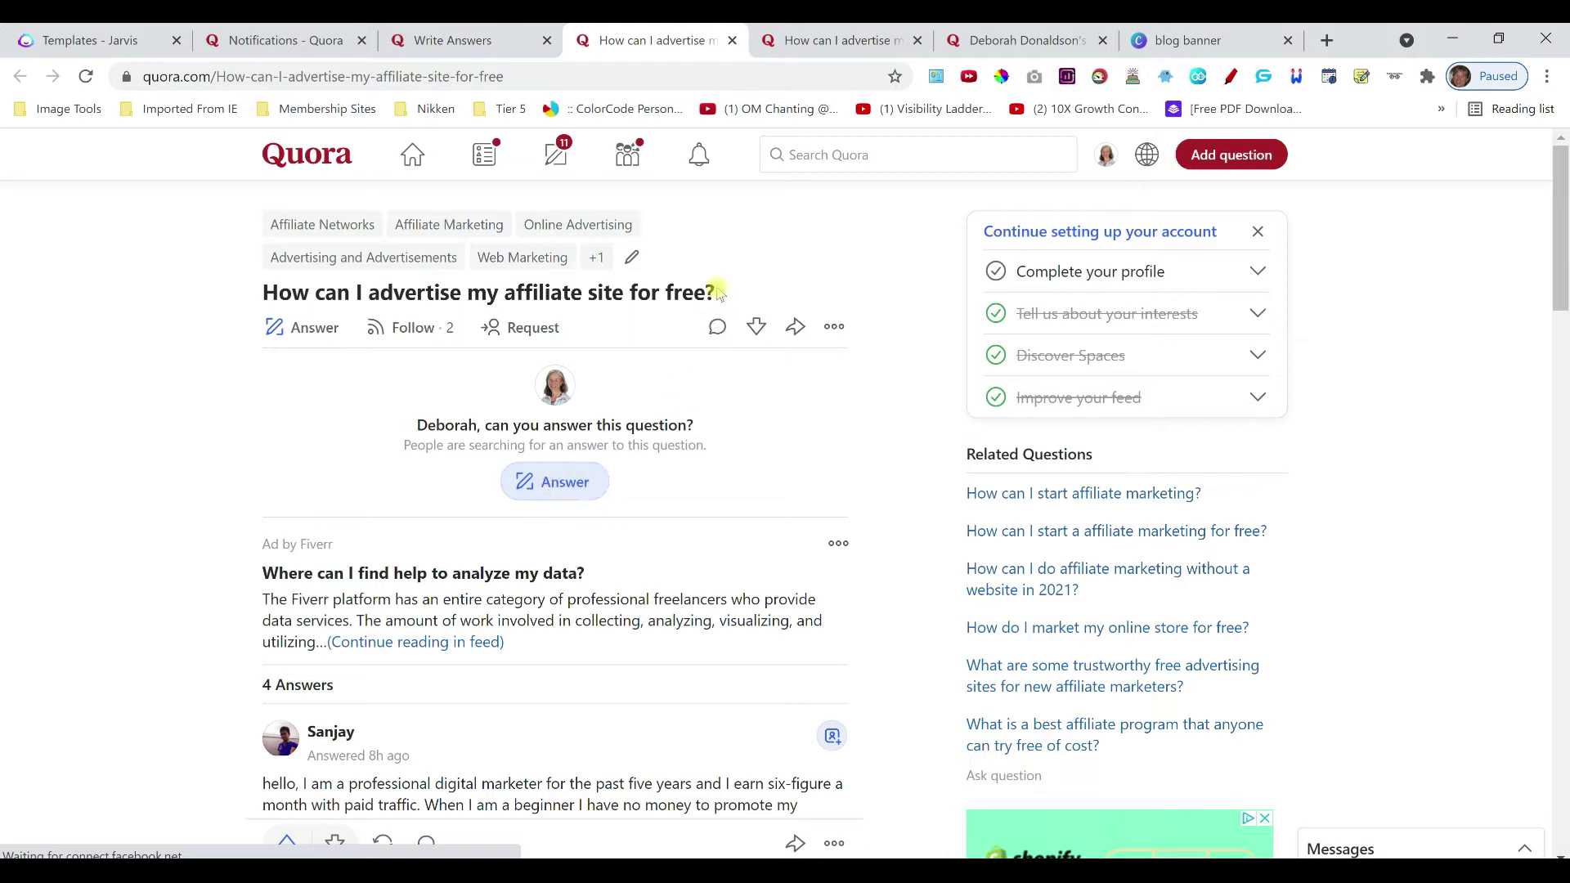
left_click_drag(716, 292, 267, 292)
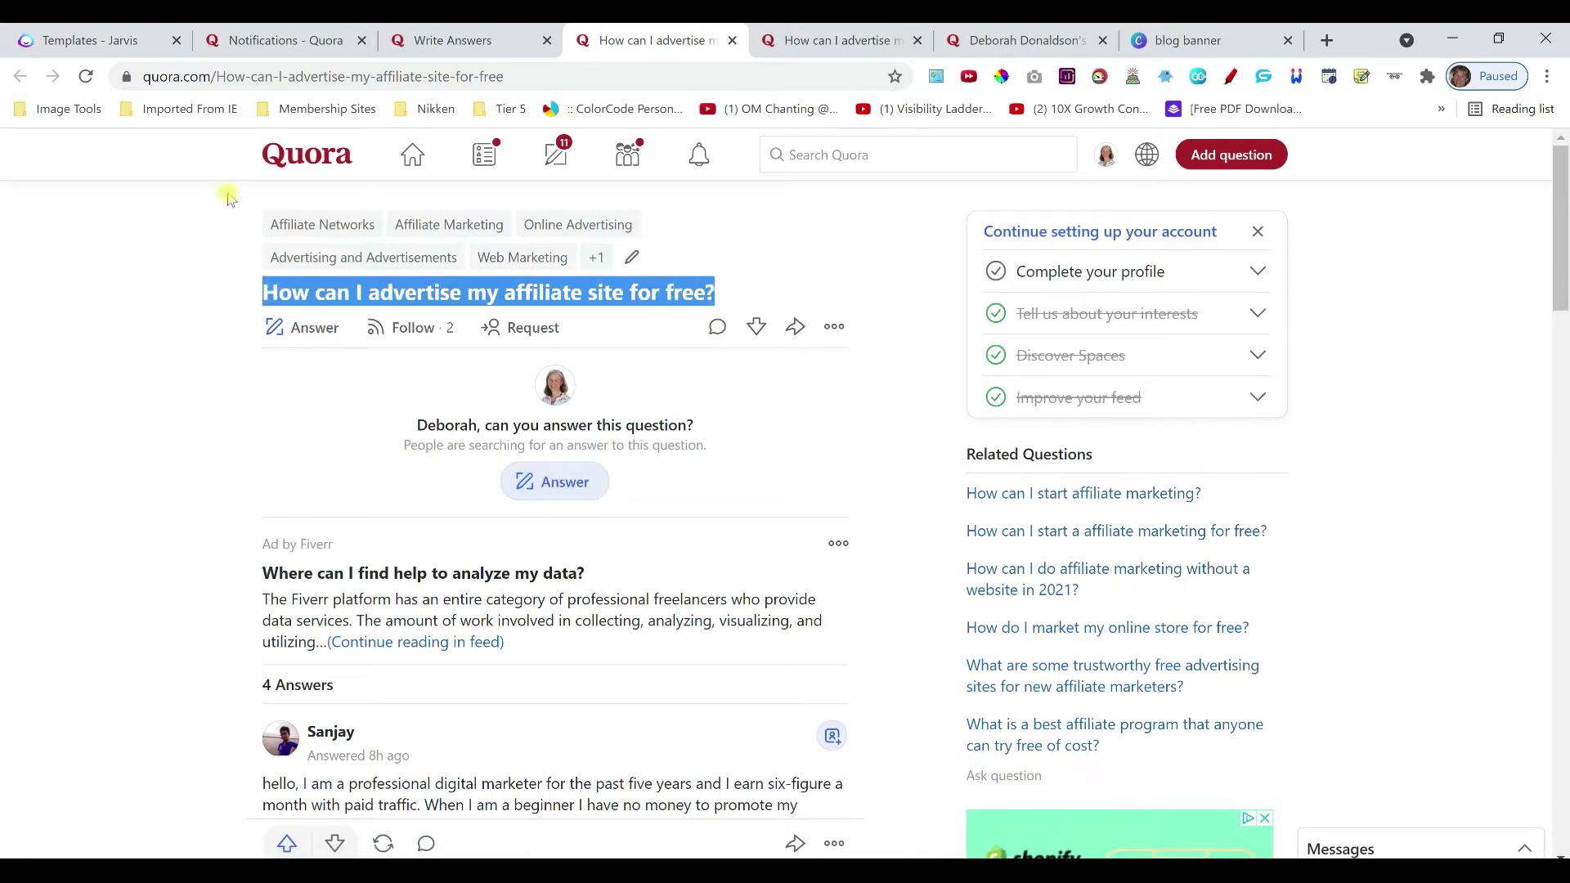
- In the Jarvis Templates library, scroll down to the Quora Answers card and open it
left_click(106, 40)
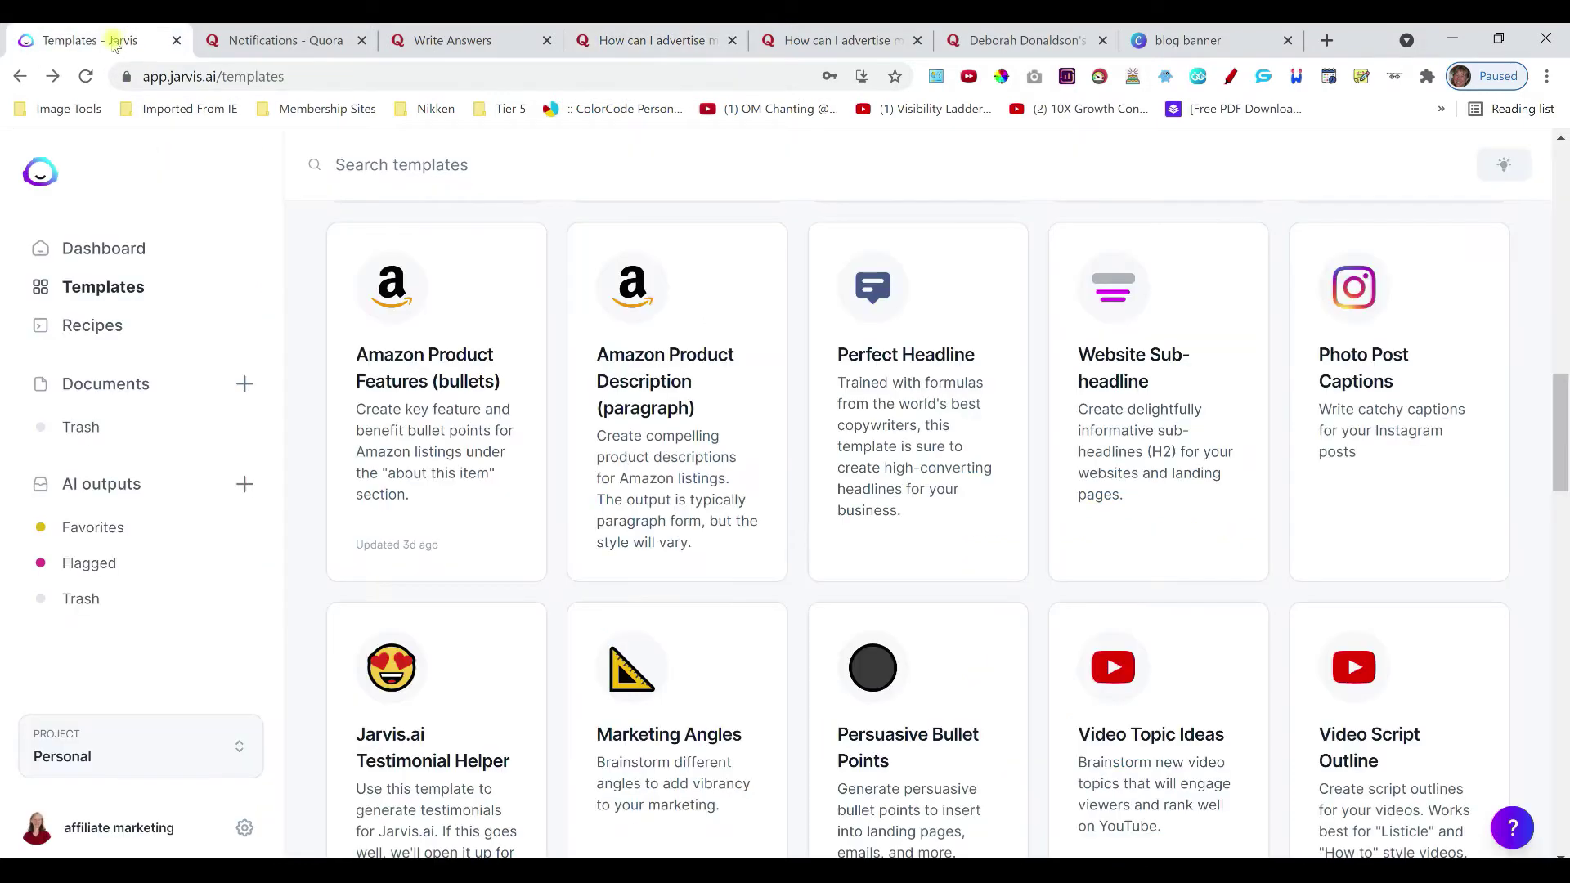
scroll(237, 349, "down", 5)
scroll(237, 349, "up", 5)
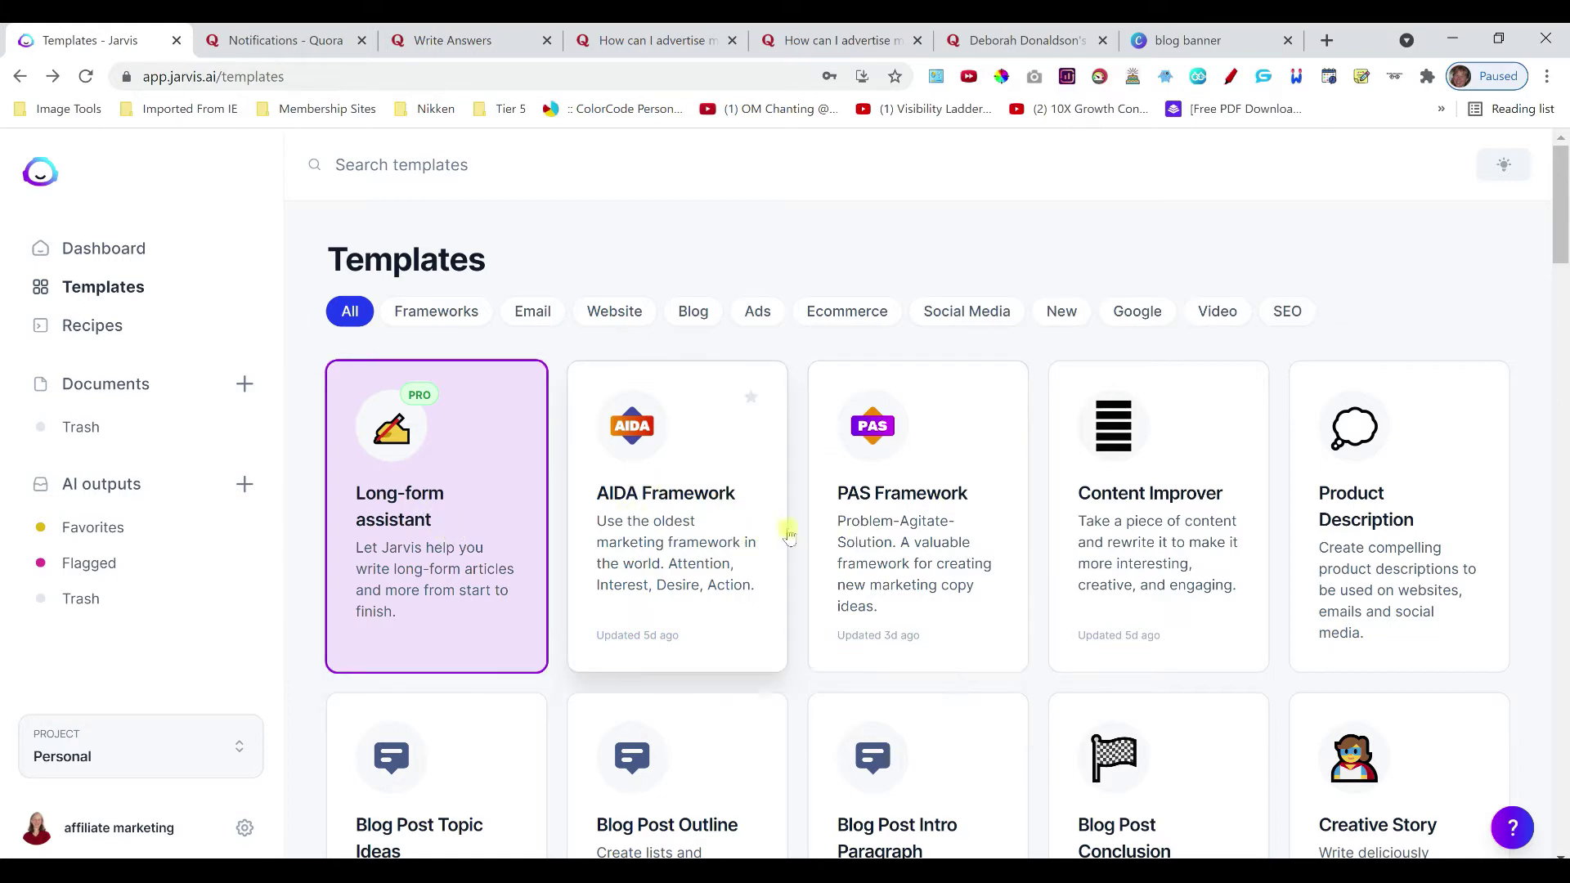
scroll(850, 500, "down", 4)
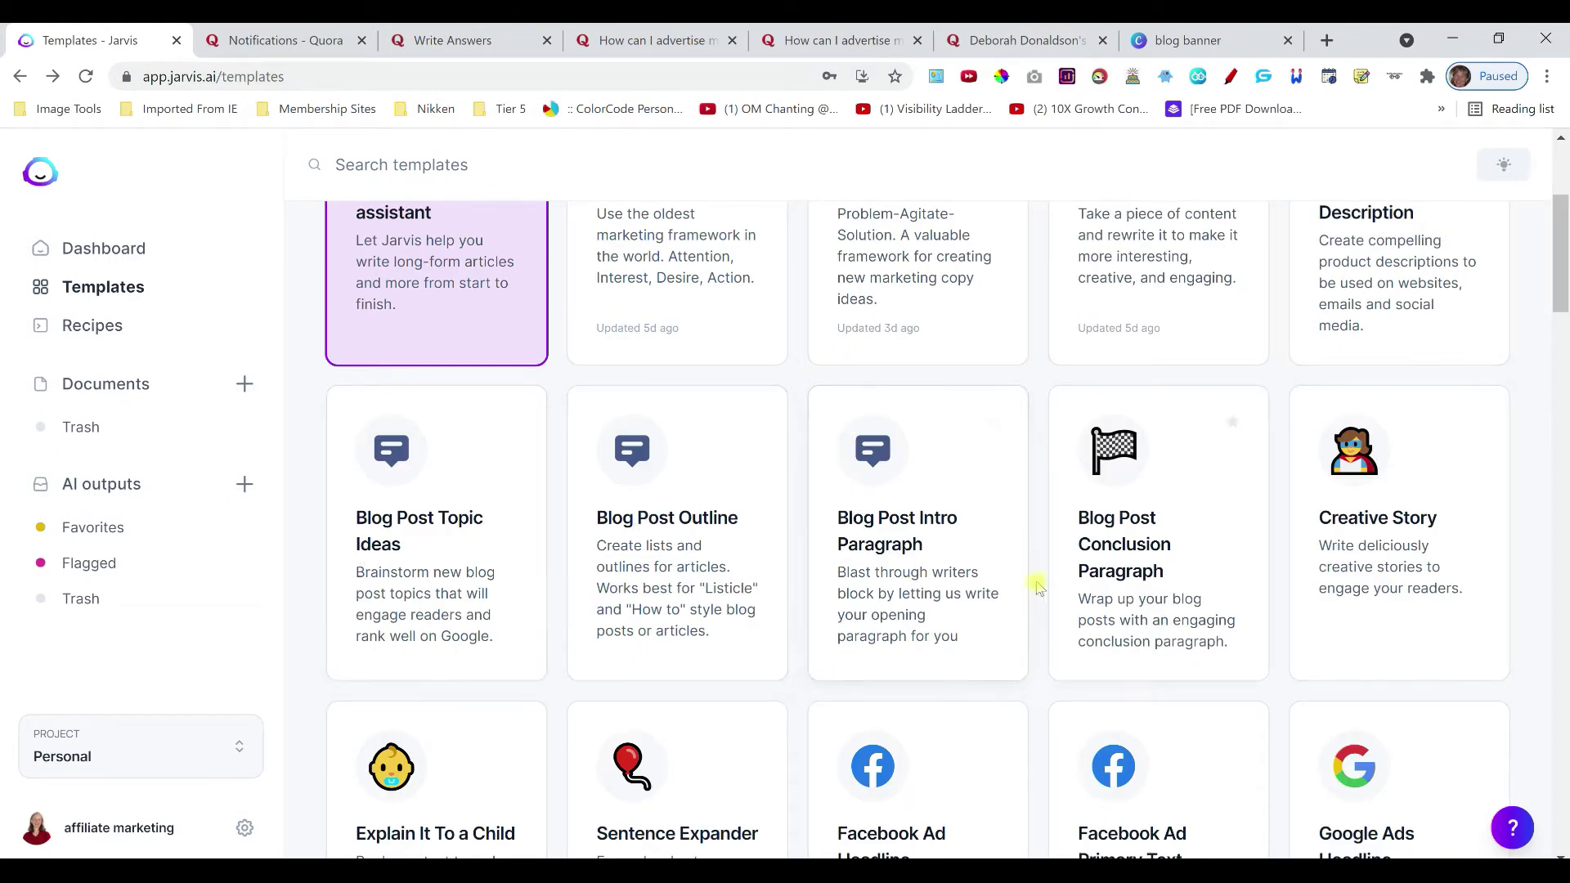
scroll(1039, 587, "down", 3)
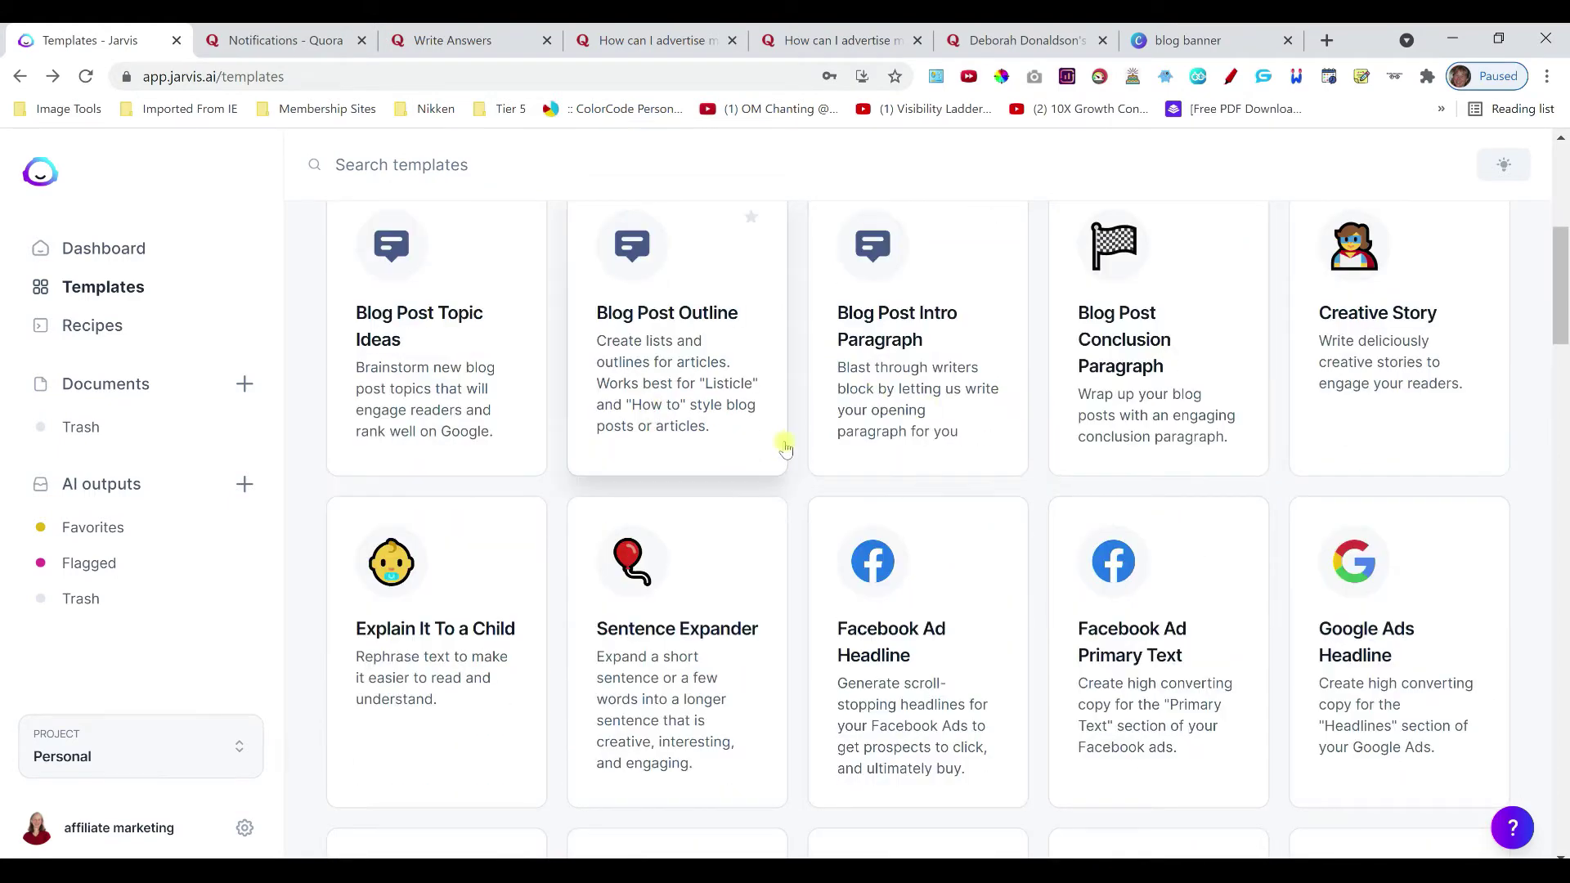
scroll(785, 445, "down", 4)
scroll(890, 628, "down", 10)
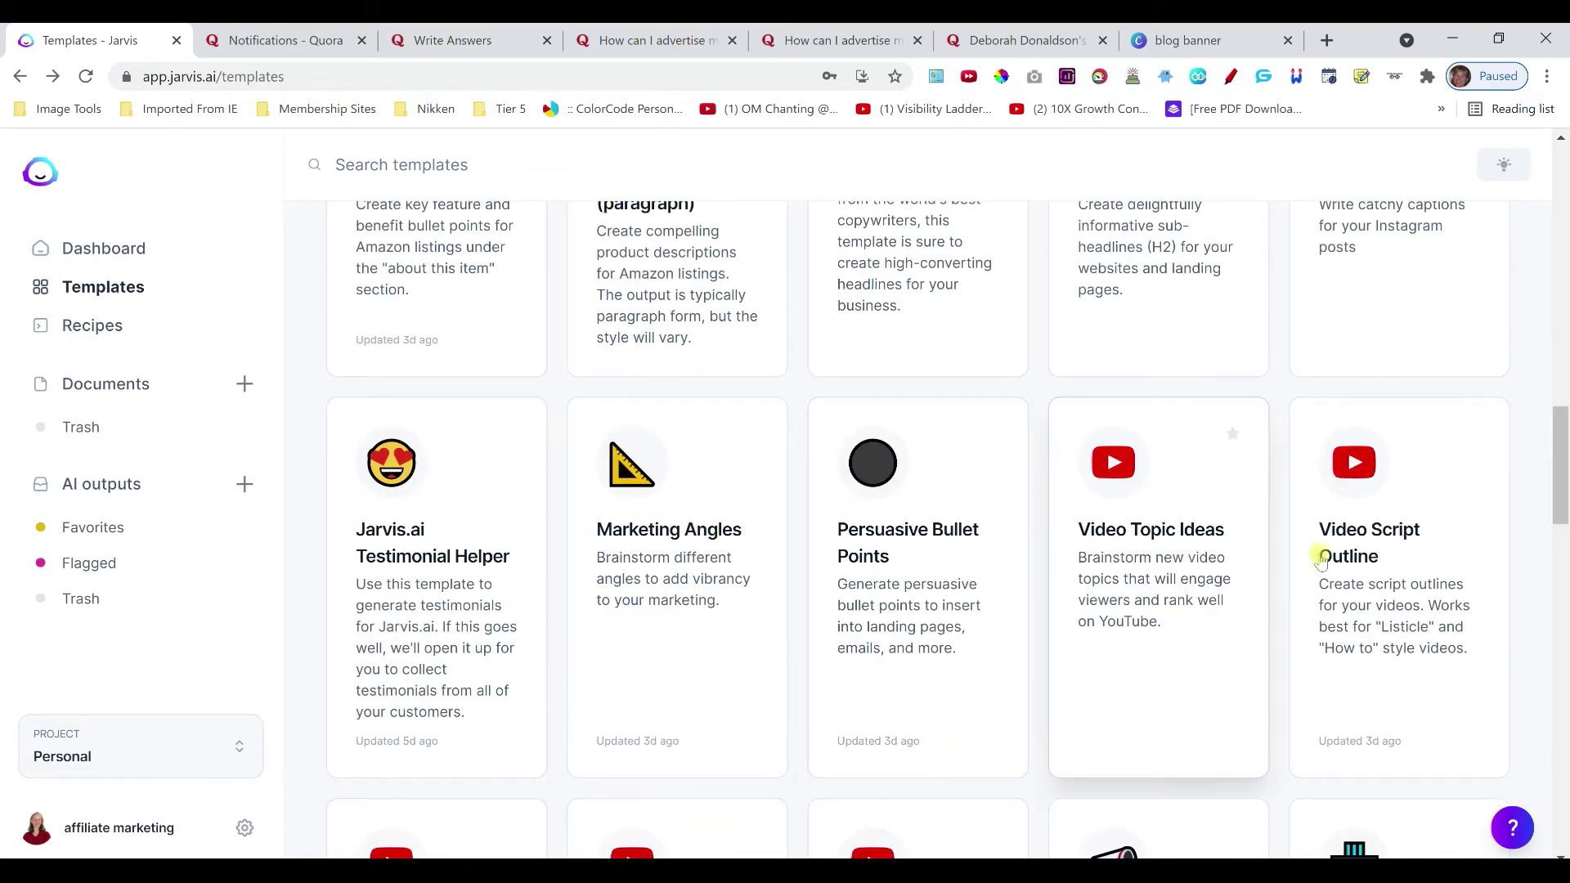
scroll(1183, 605, "down", 14)
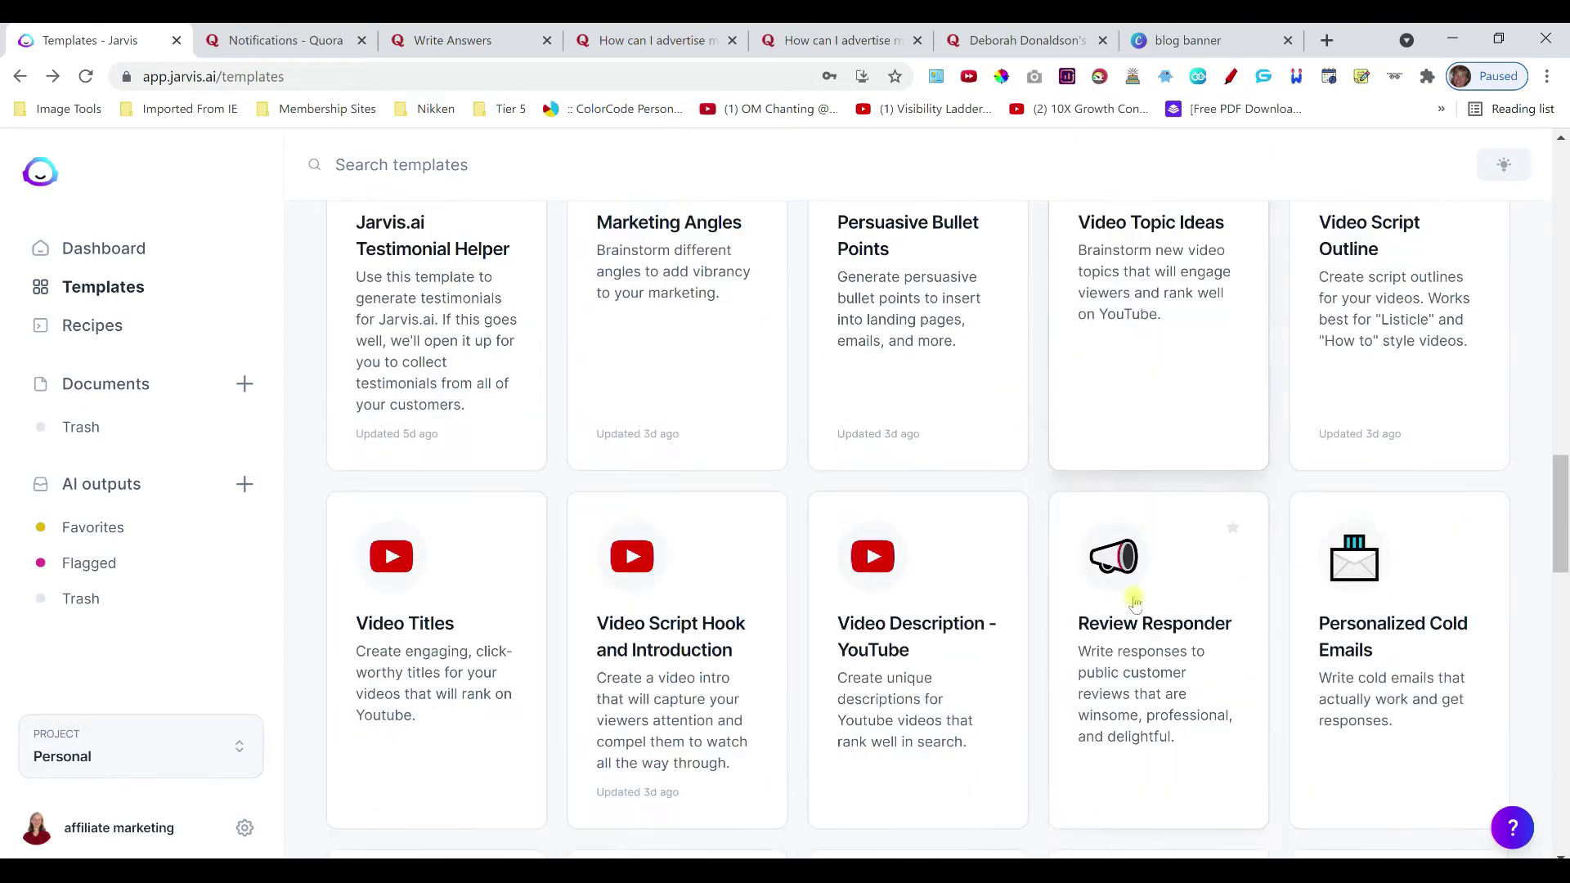
scroll(1135, 601, "down", 2)
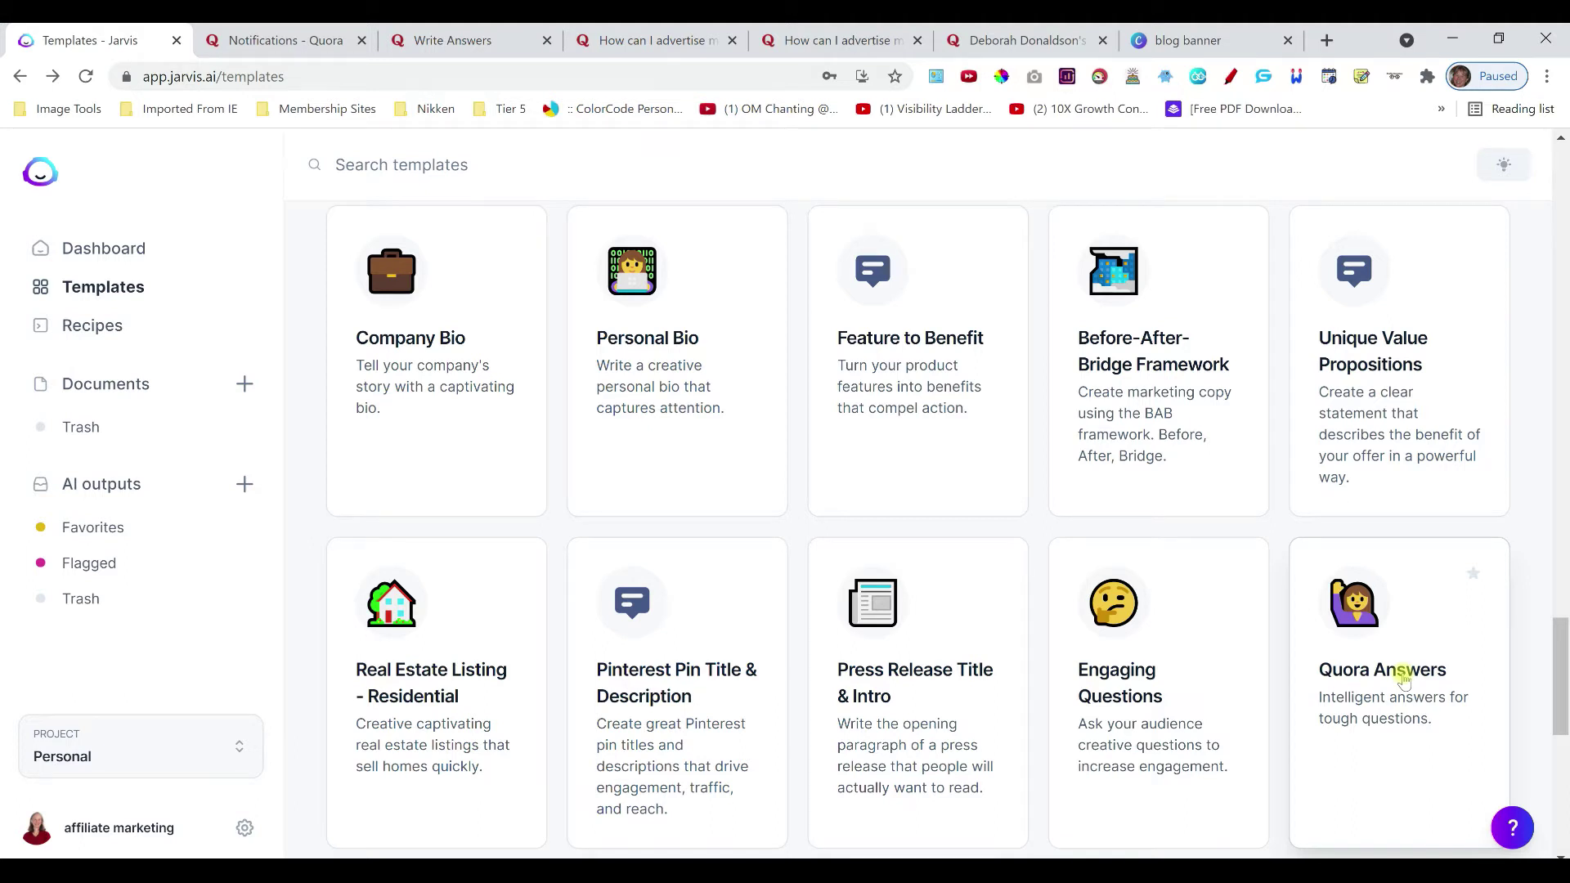
left_click(1404, 678)
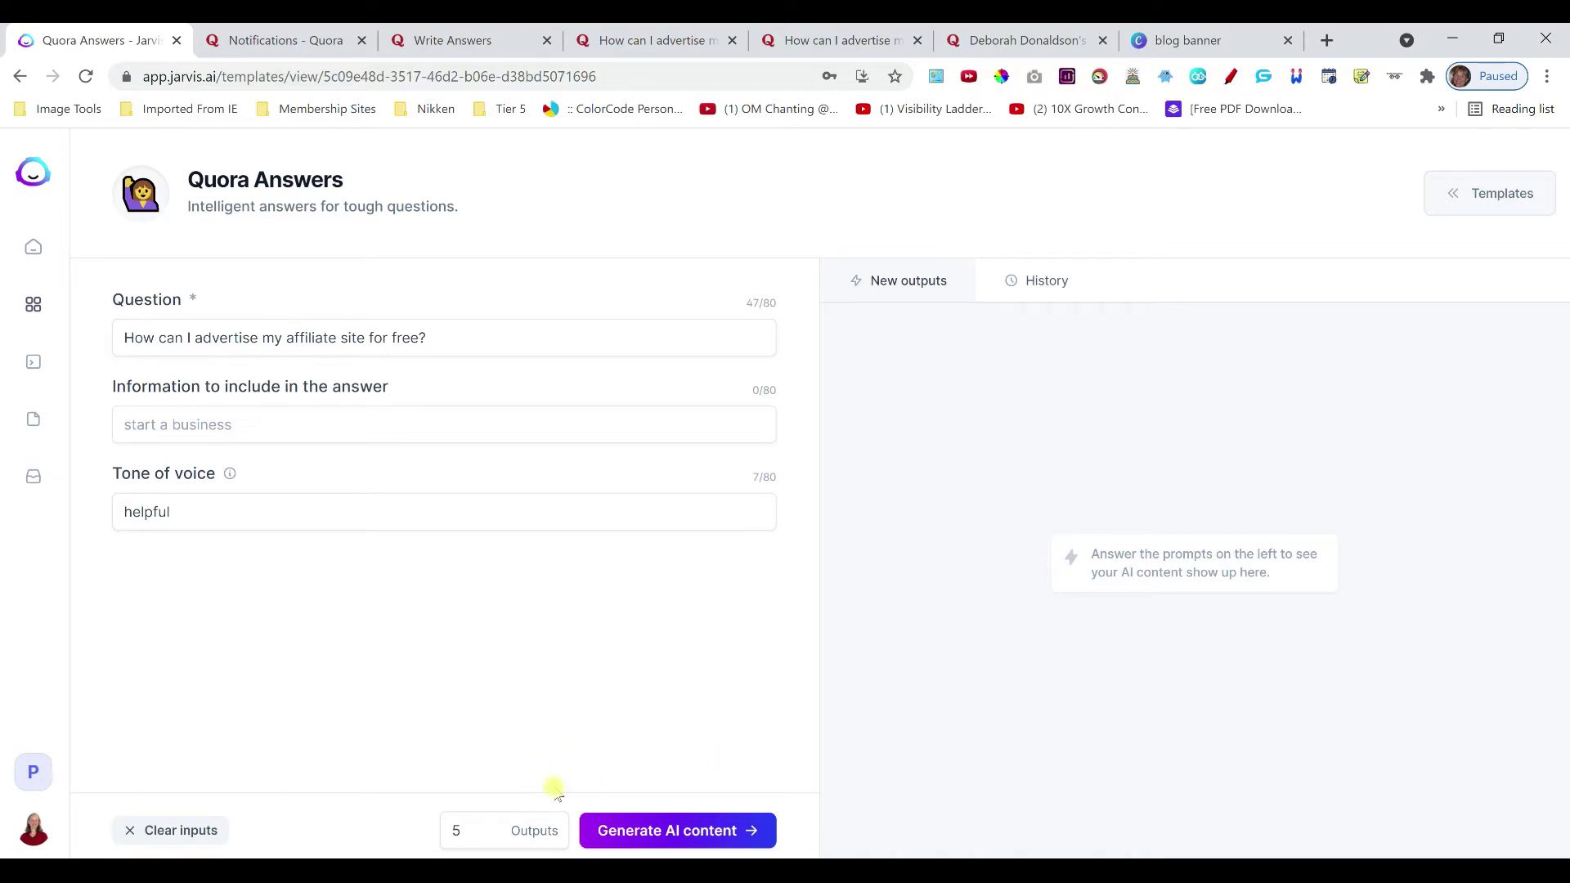
- Generate five answer drafts for the affiliate-site question and read through the new outputs
left_click(623, 820)
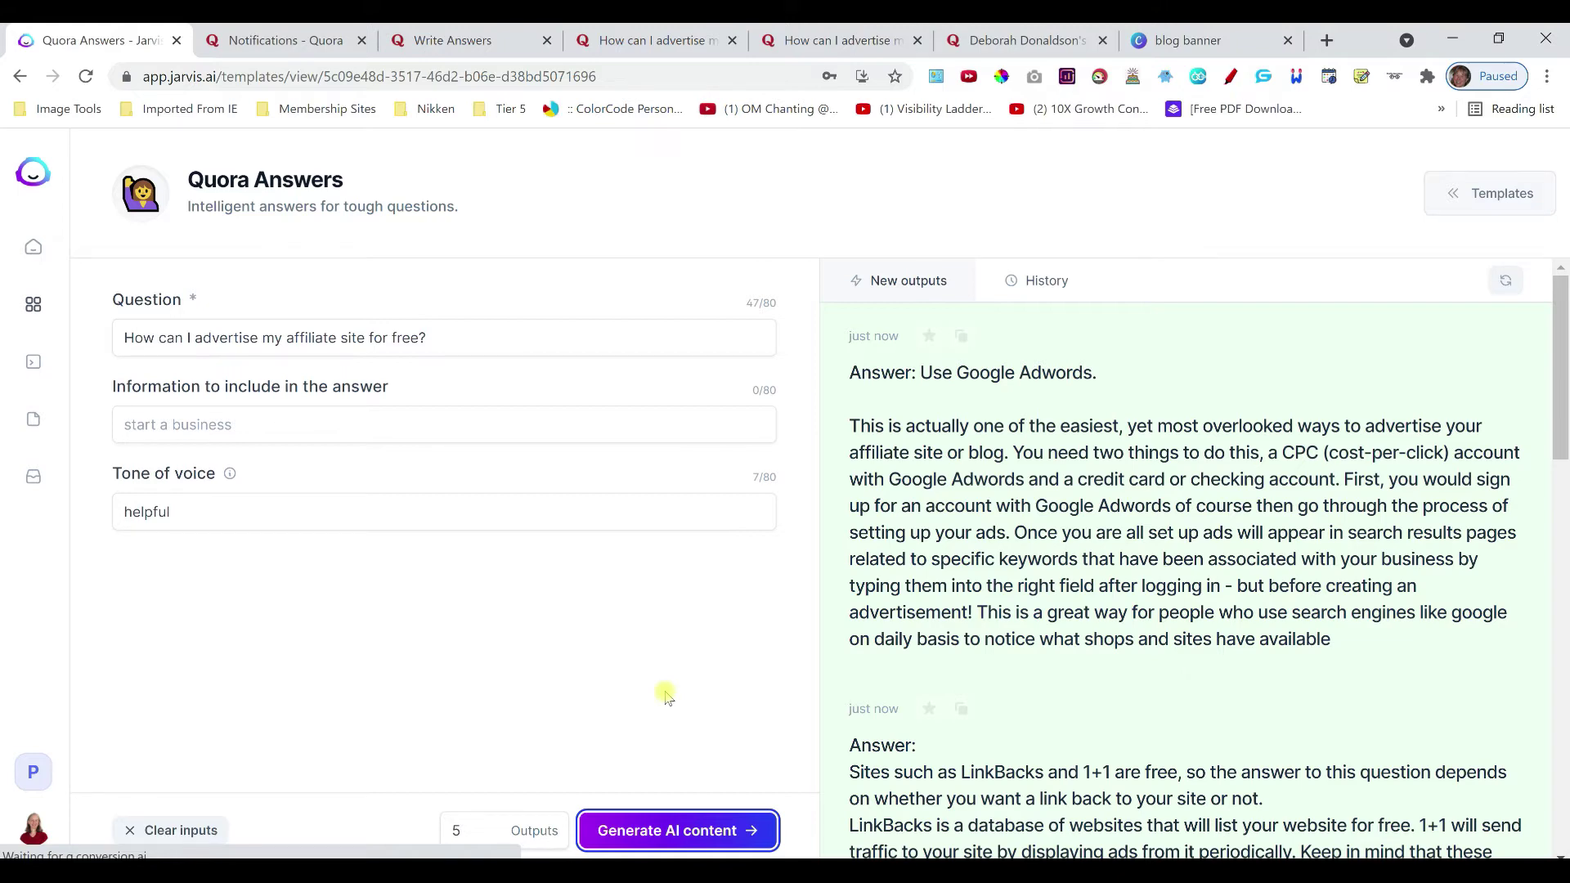
scroll(1026, 495, "down", 1)
scroll(1026, 495, "up", 1)
scroll(1141, 507, "down", 1)
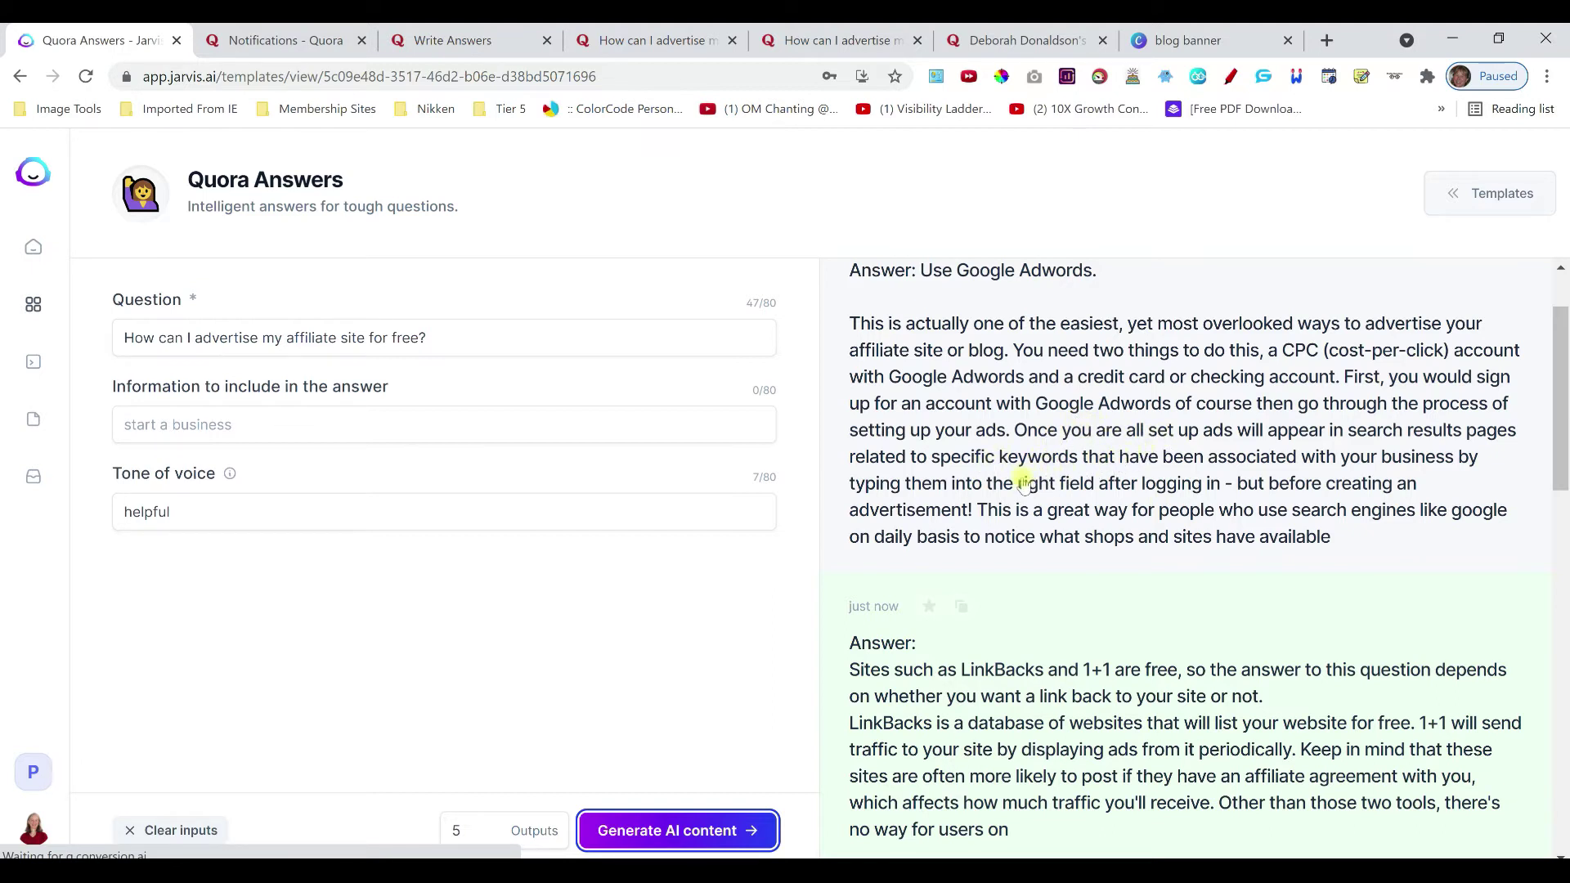
scroll(1025, 480, "down", 1)
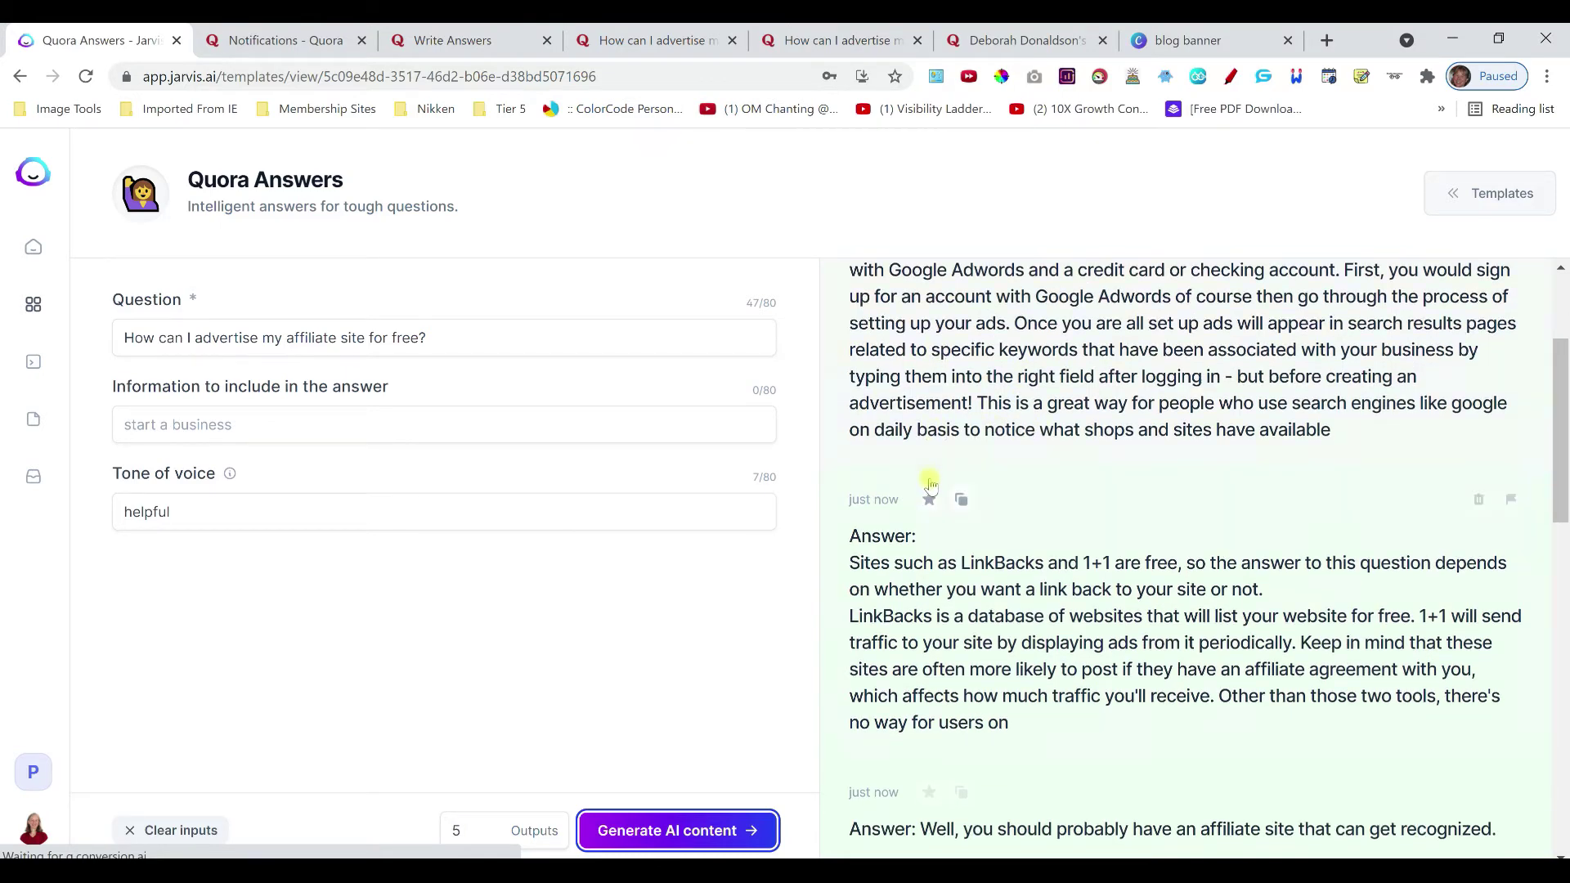
scroll(931, 458, "down", 2)
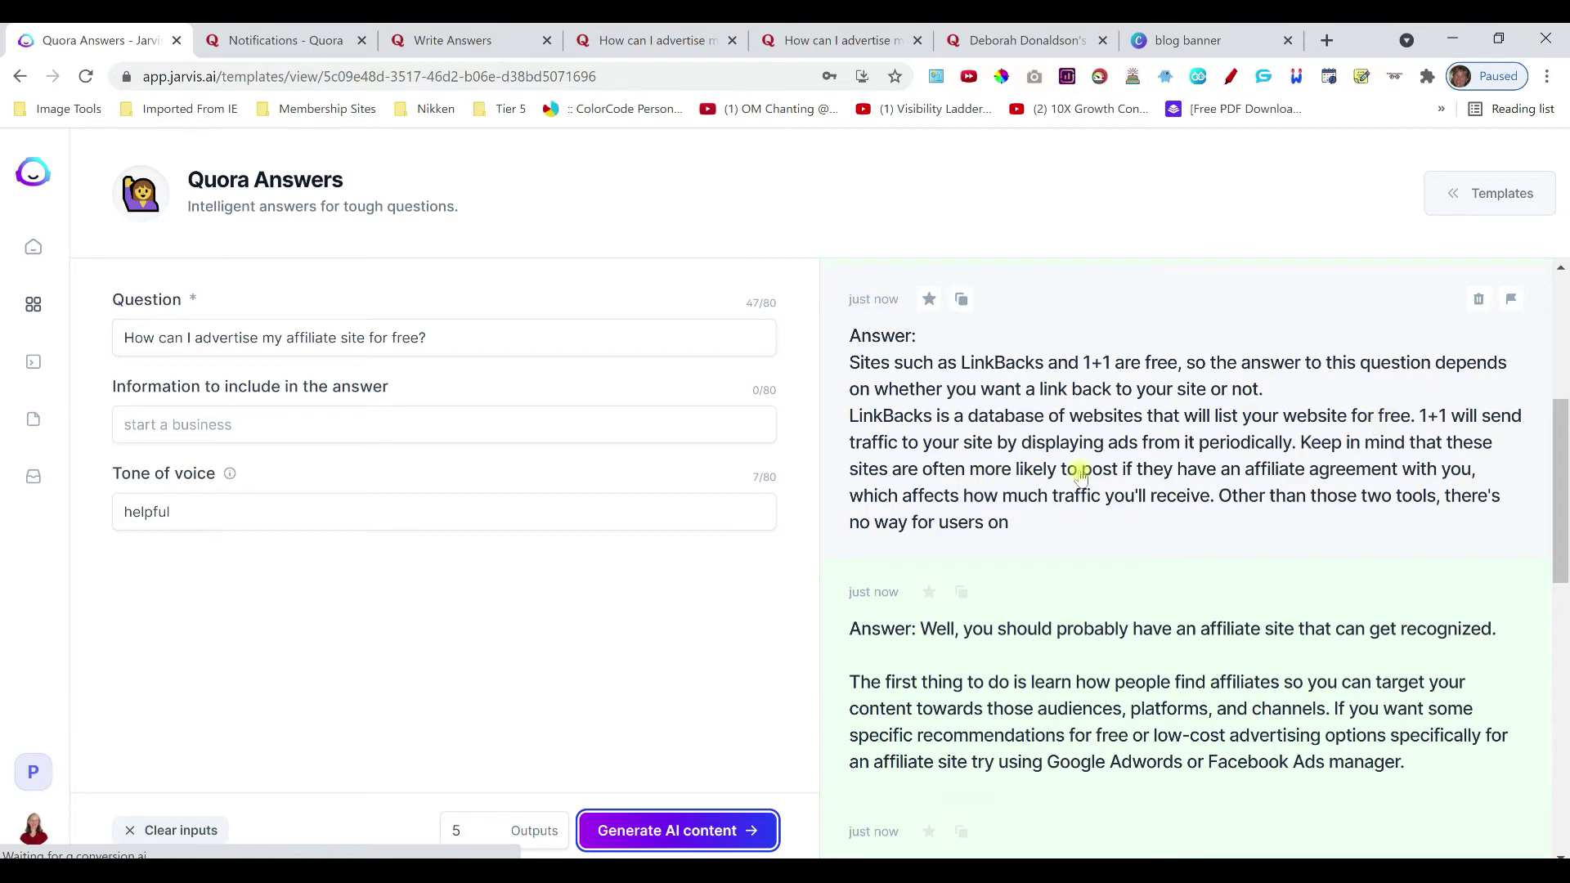
- Finish reading the first drafts, then generate another batch of five answers
scroll(1033, 501, "down", 2)
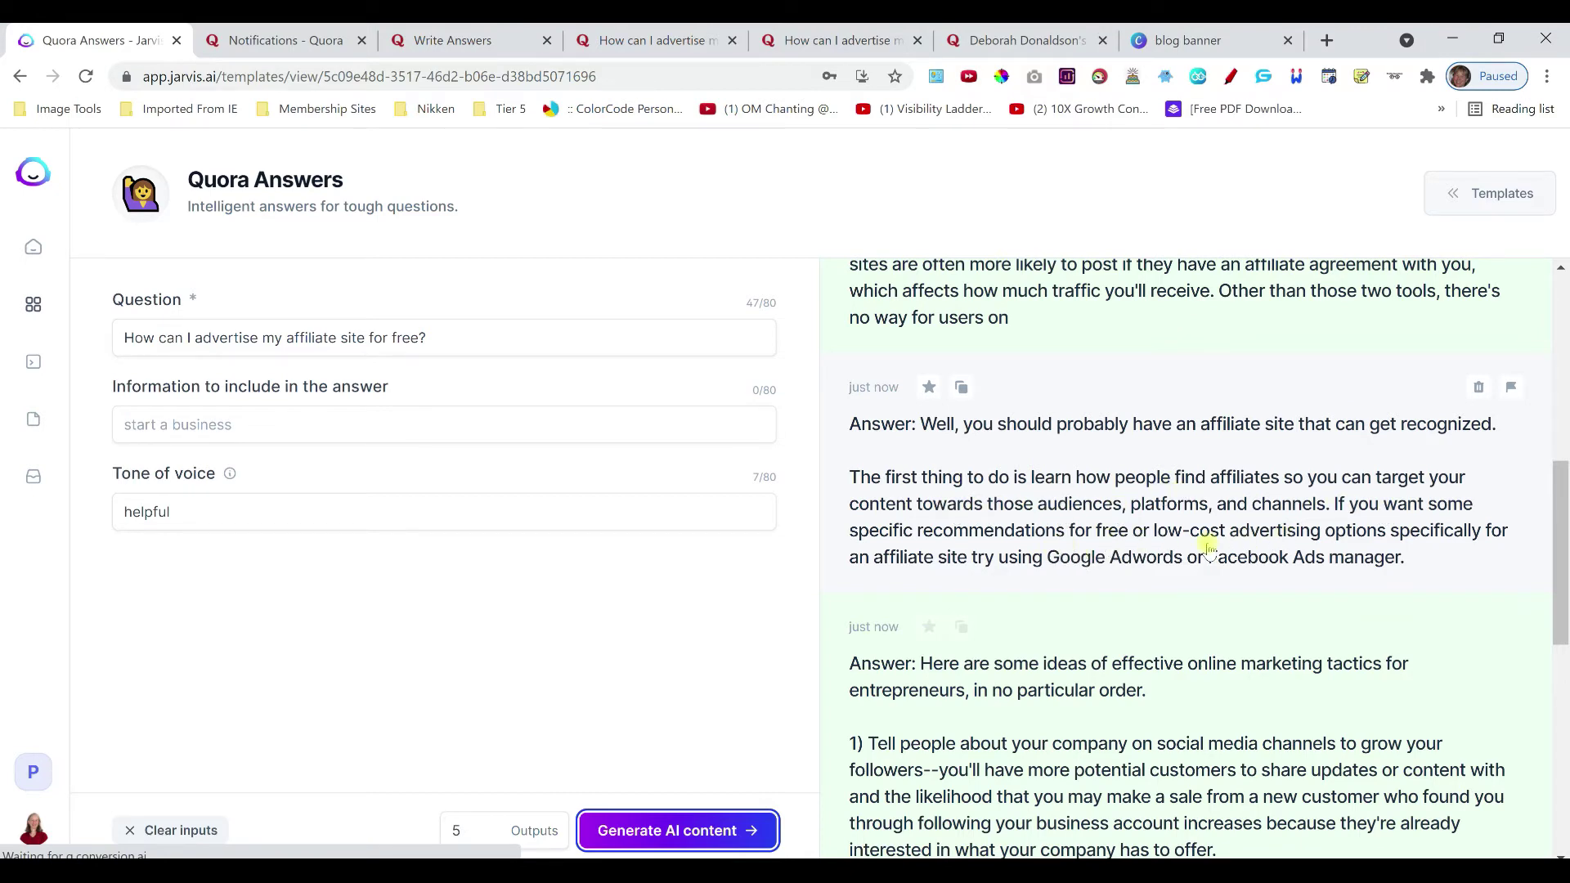
scroll(1209, 548, "down", 4)
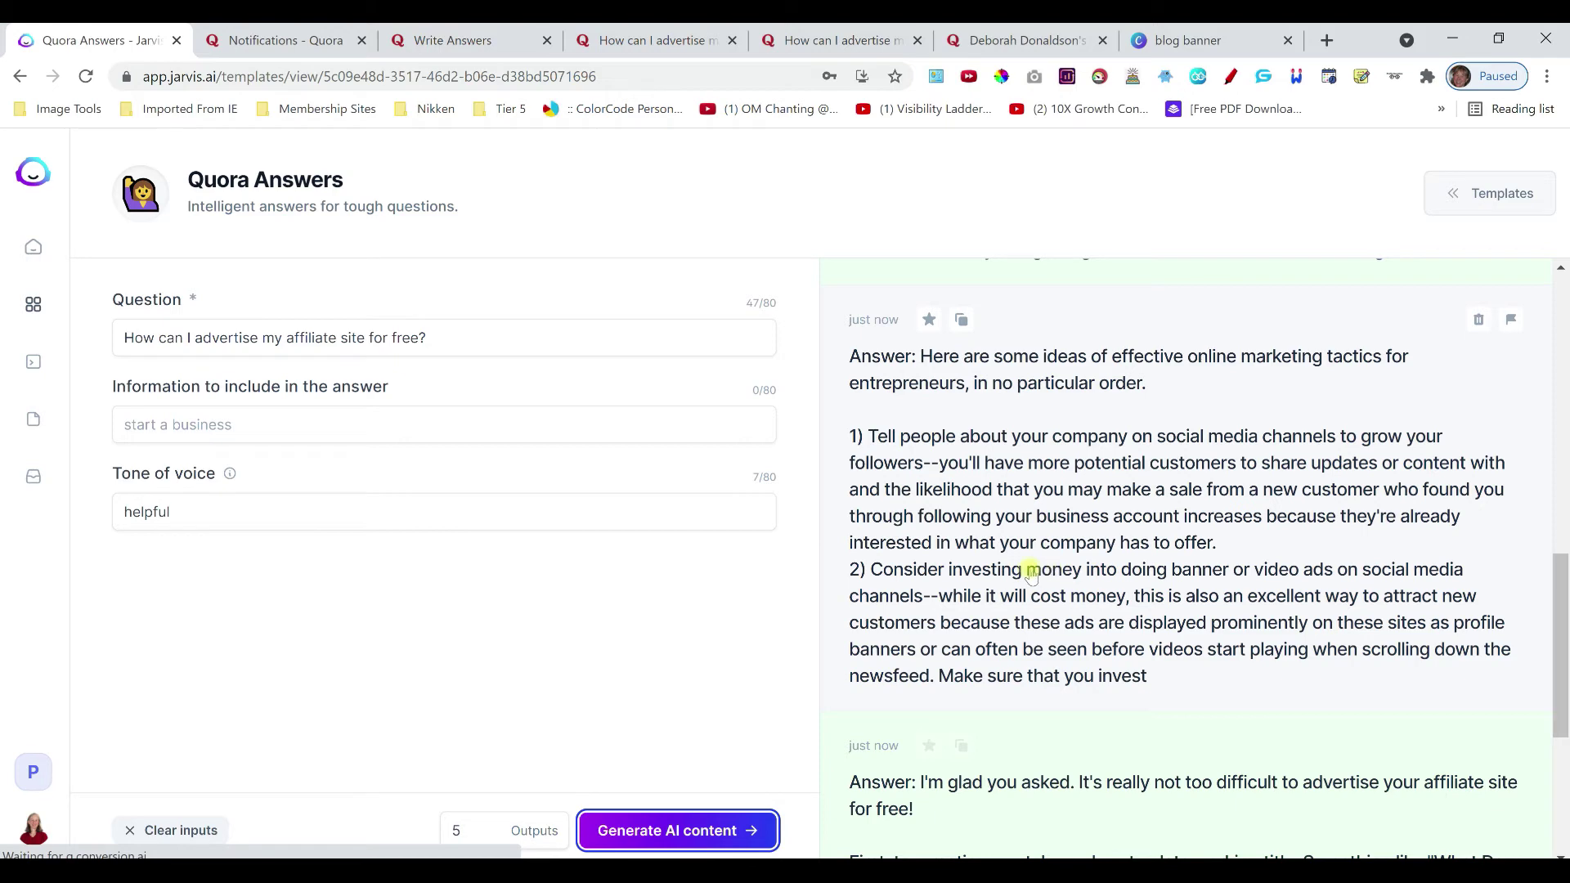
scroll(1121, 572, "down", 3)
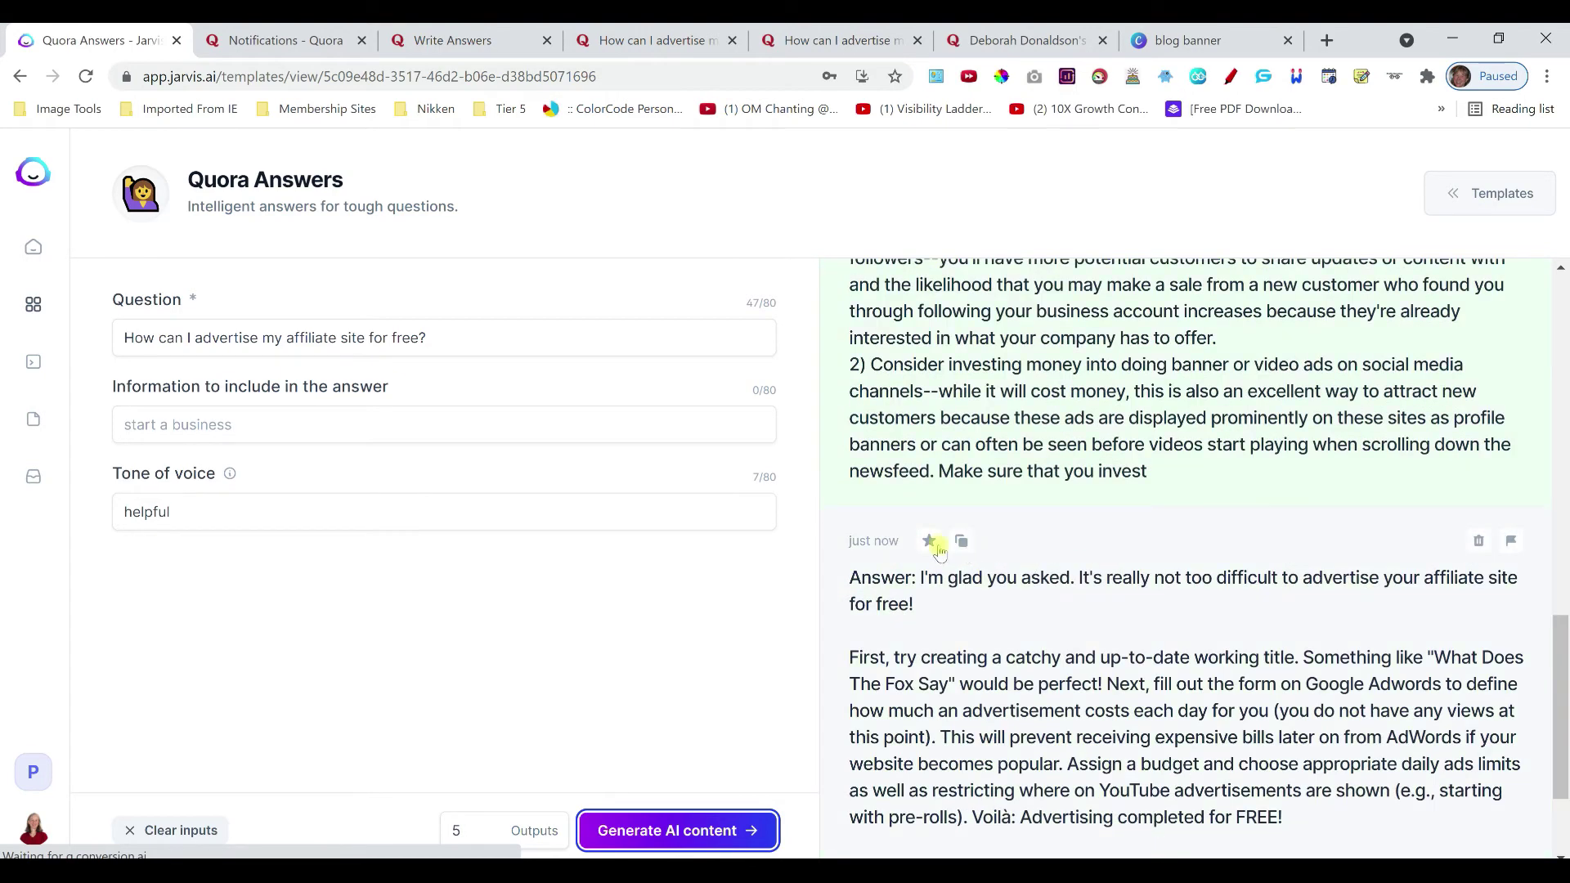
scroll(944, 546, "down", 2)
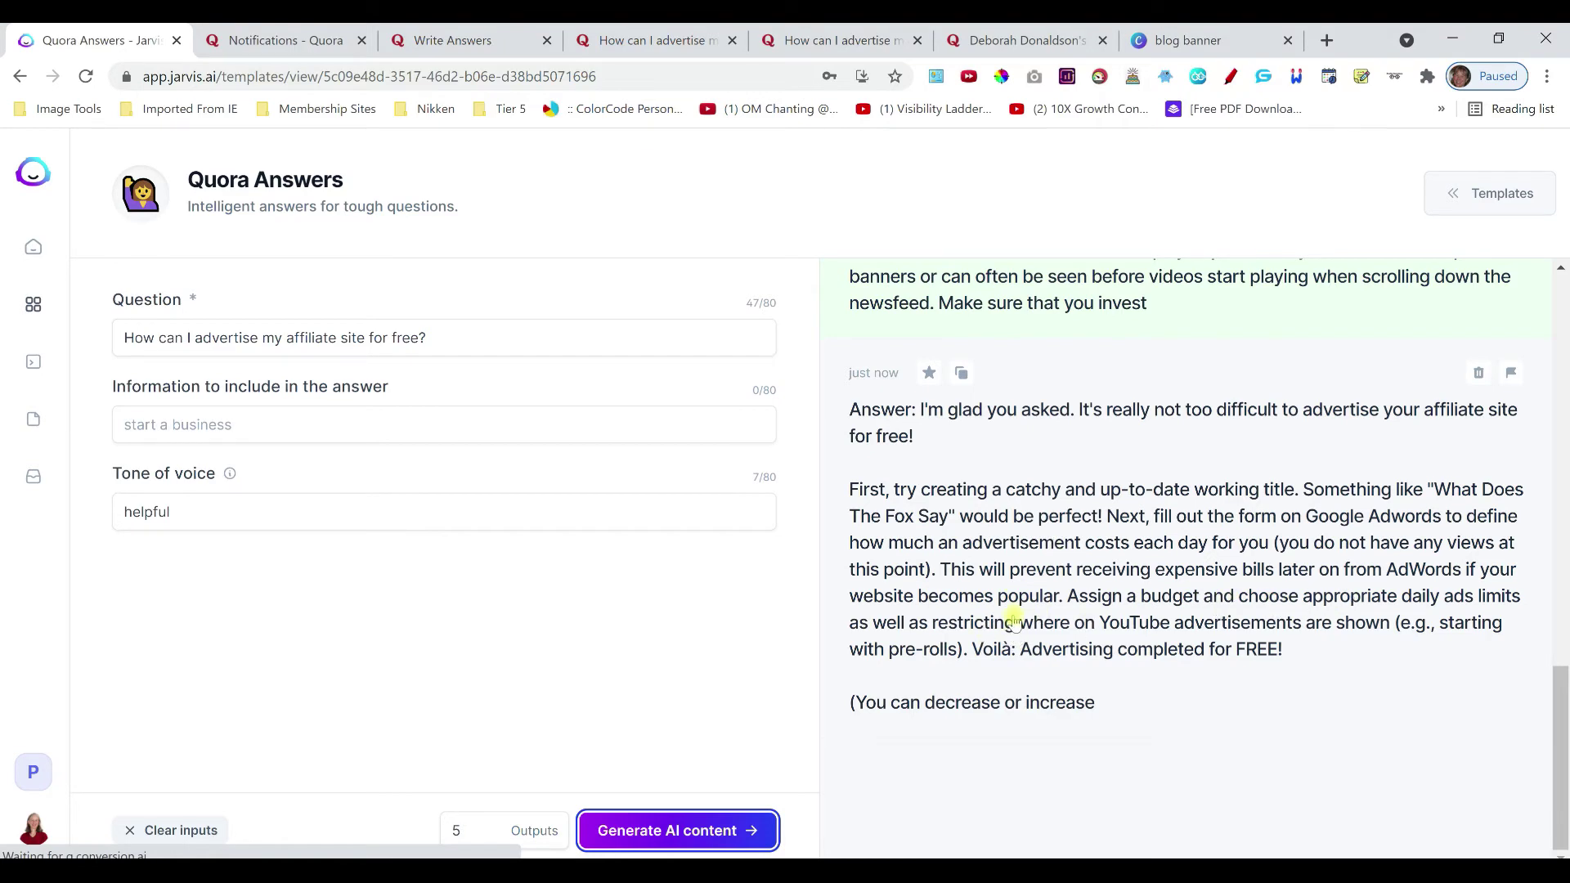
scroll(981, 499, "up", 4)
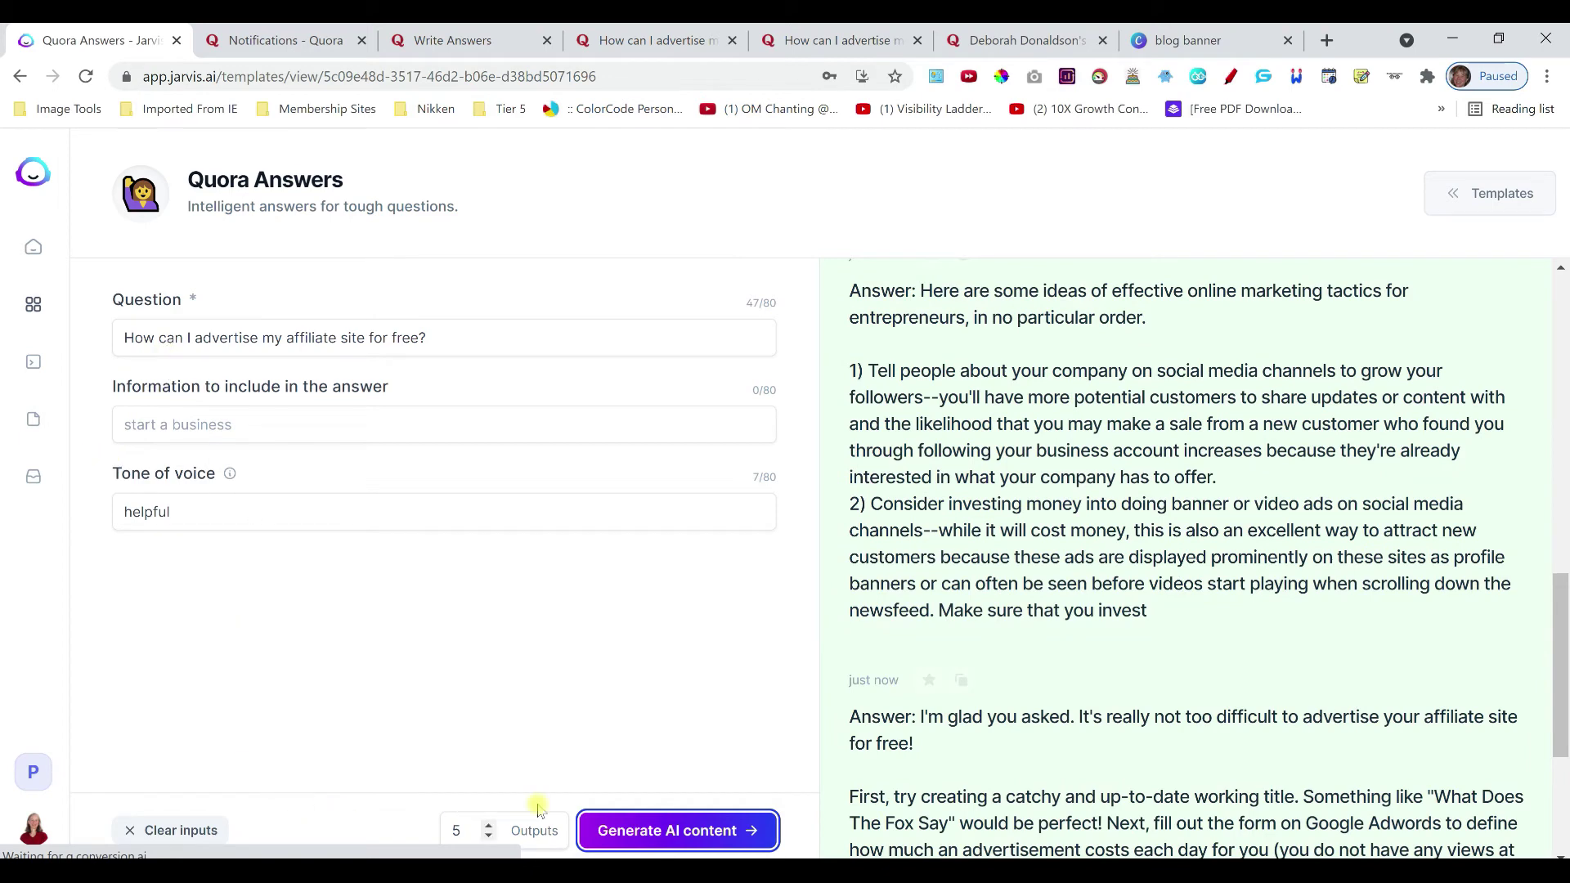
left_click(613, 830)
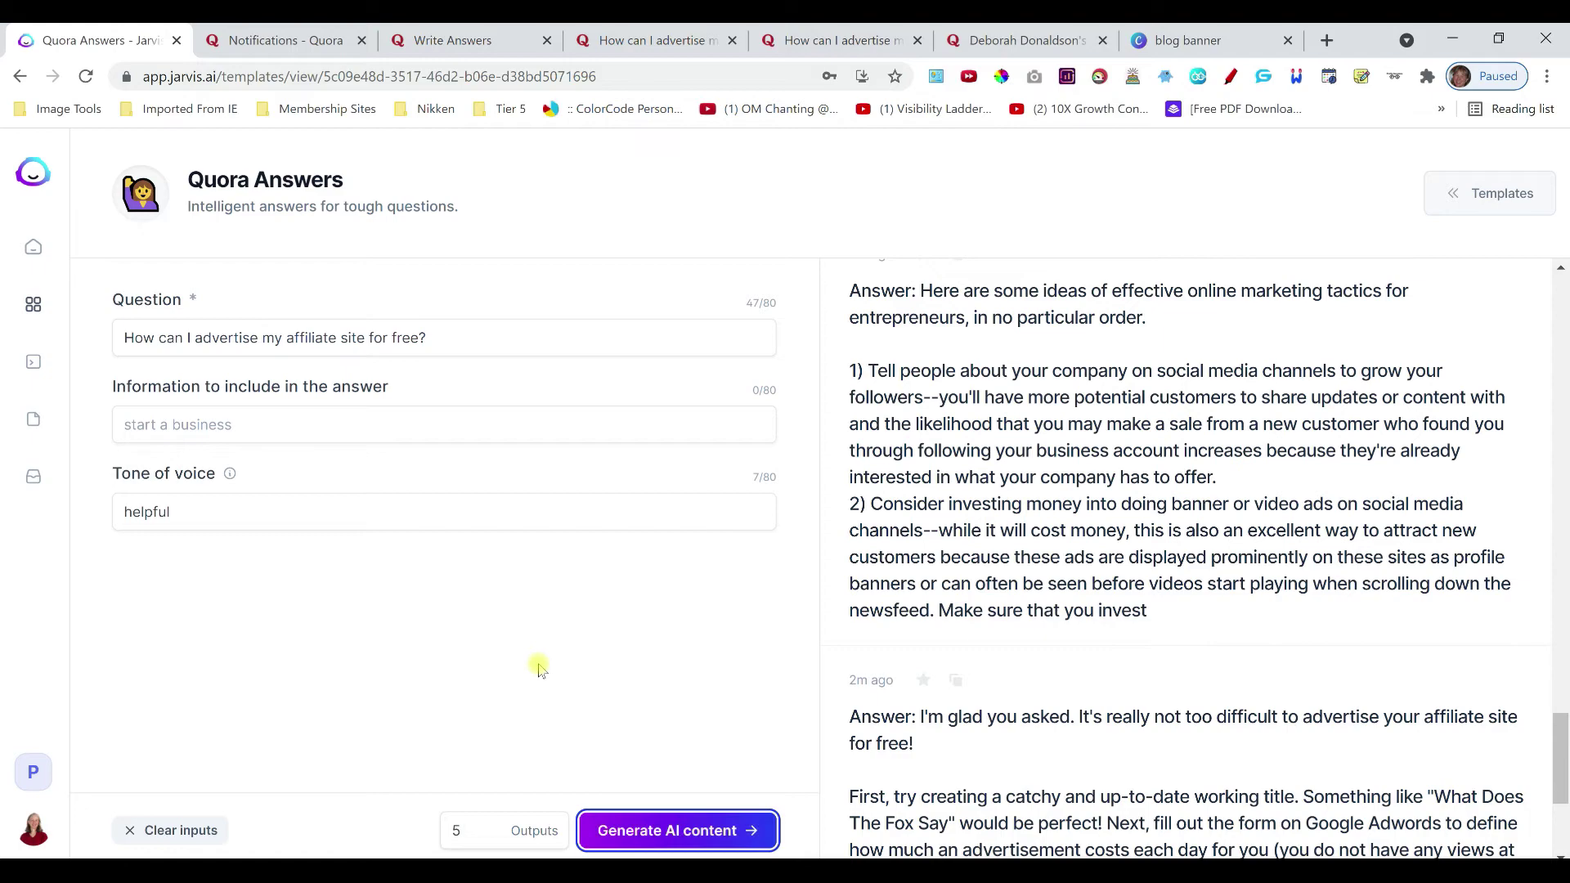
- Read the new drafts, including the word-of-mouth/hashtag and affiliate-blog answers
scroll(1006, 539, "up", 10)
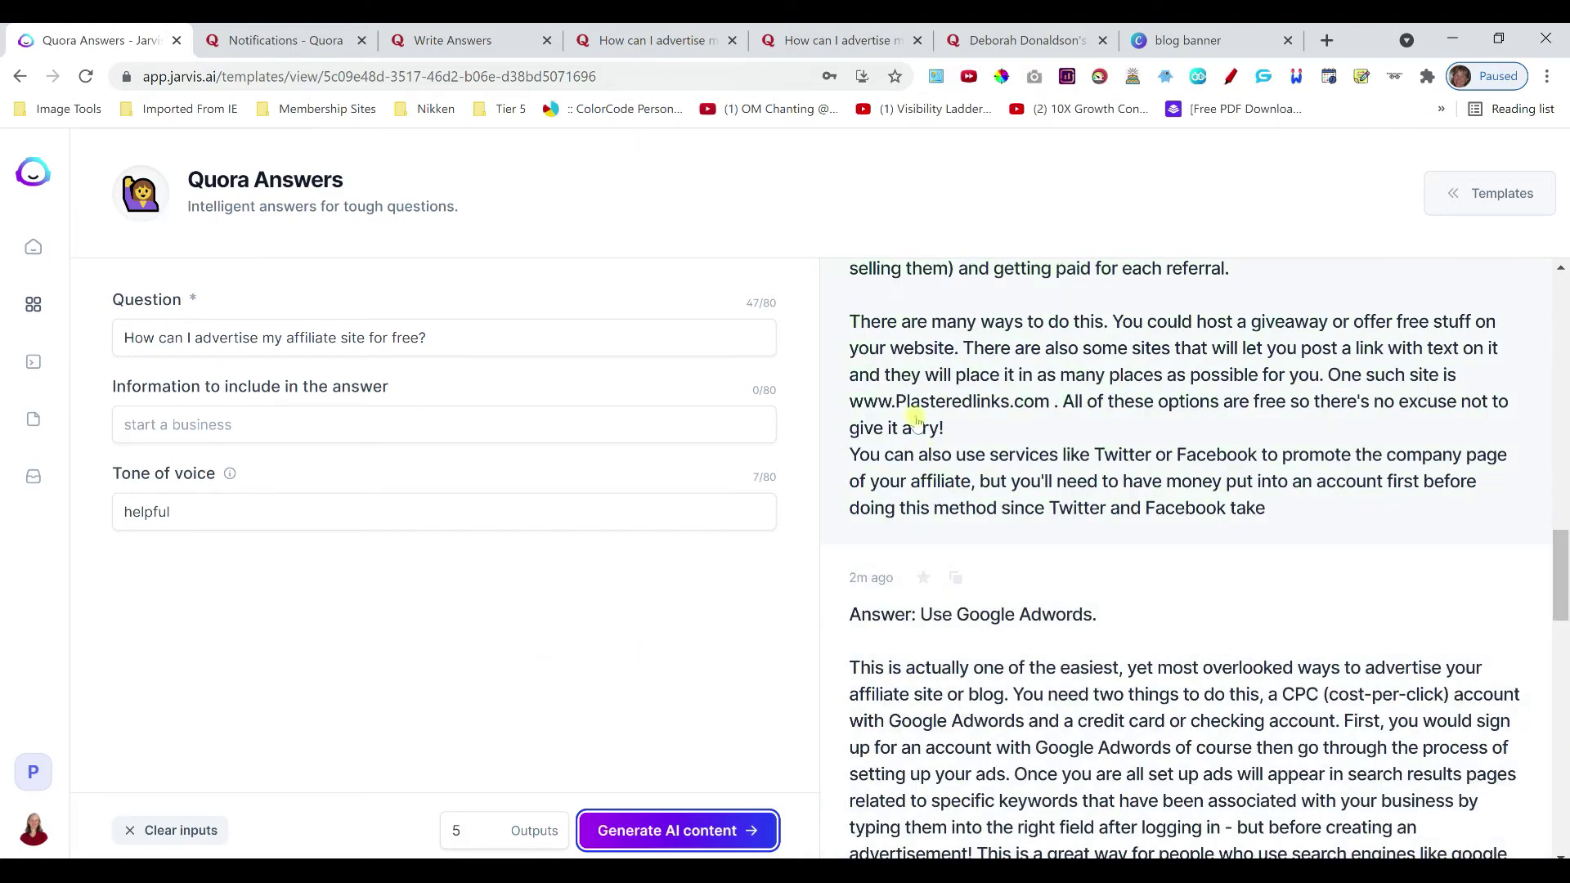
scroll(916, 419, "up", 15)
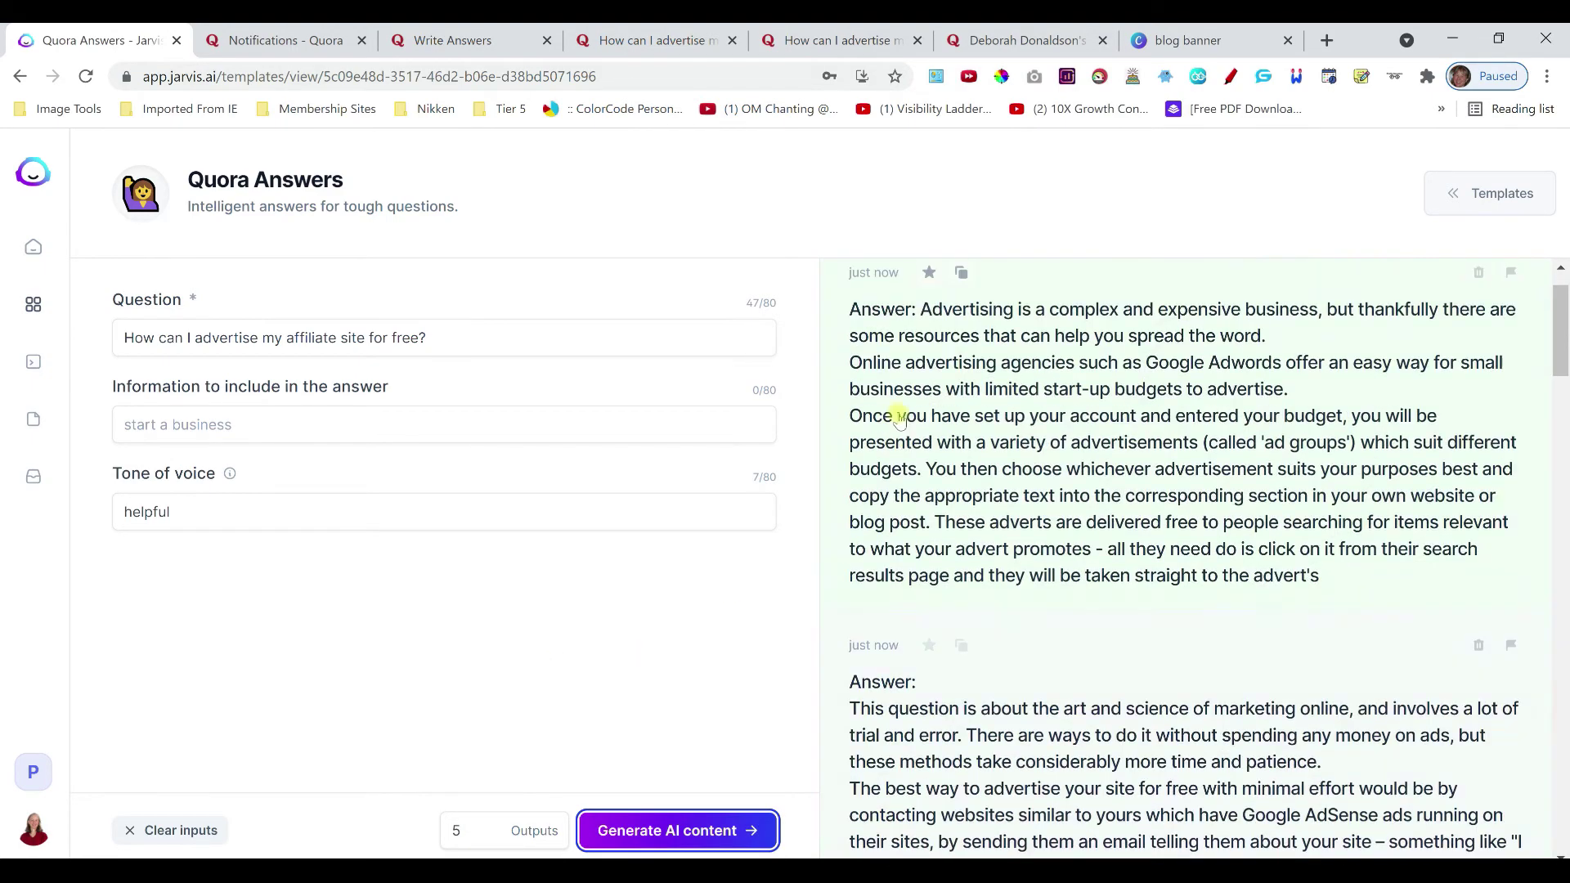
scroll(899, 418, "up", 2)
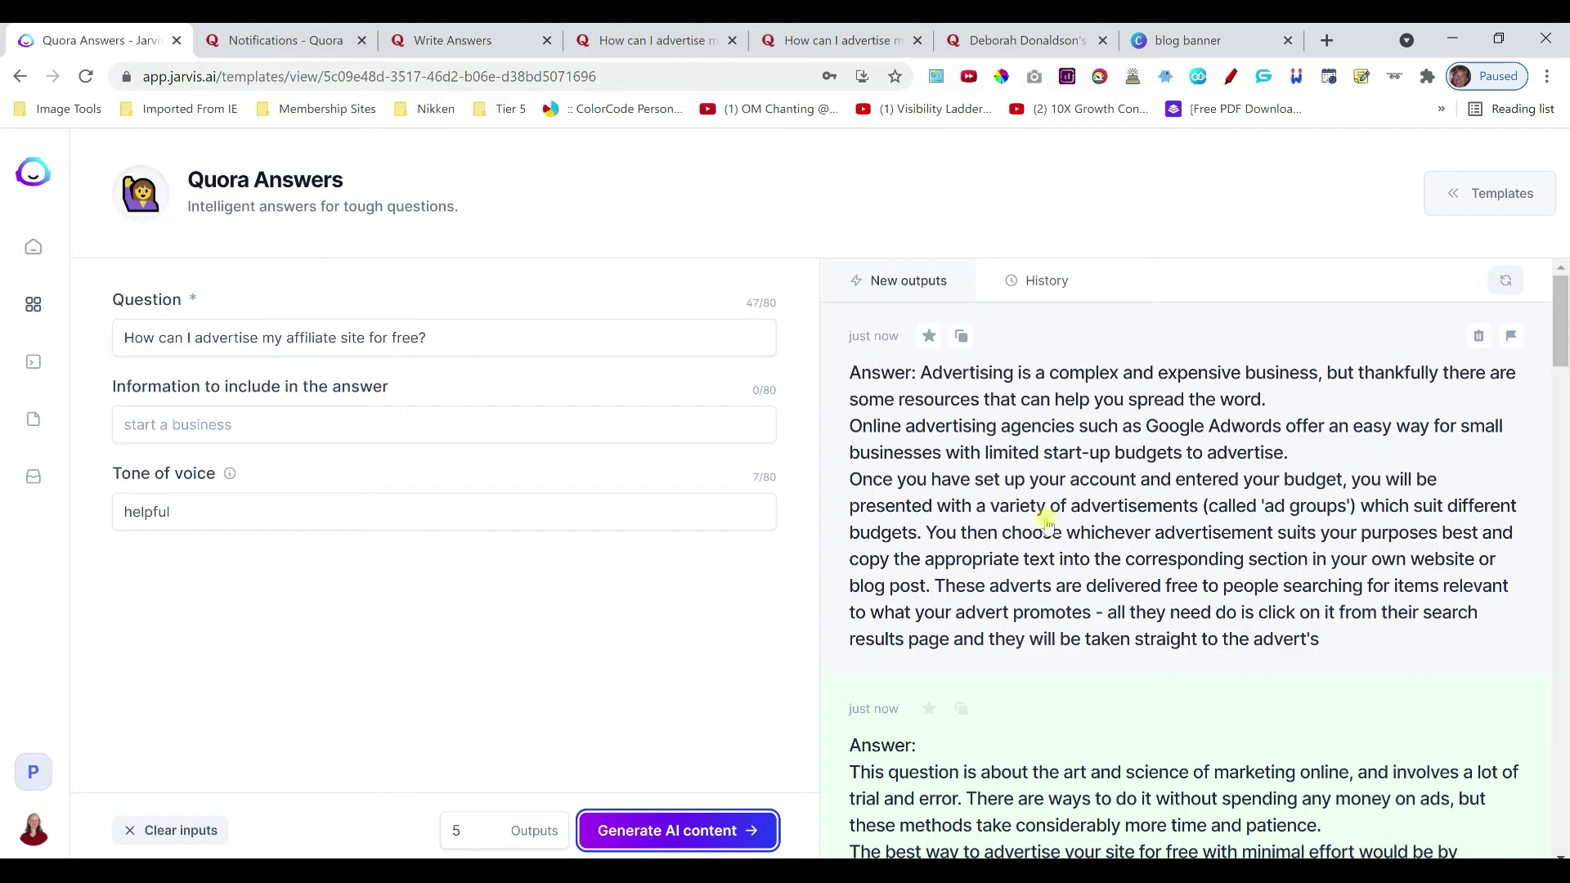
scroll(1047, 520, "down", 3)
scroll(958, 491, "down", 3)
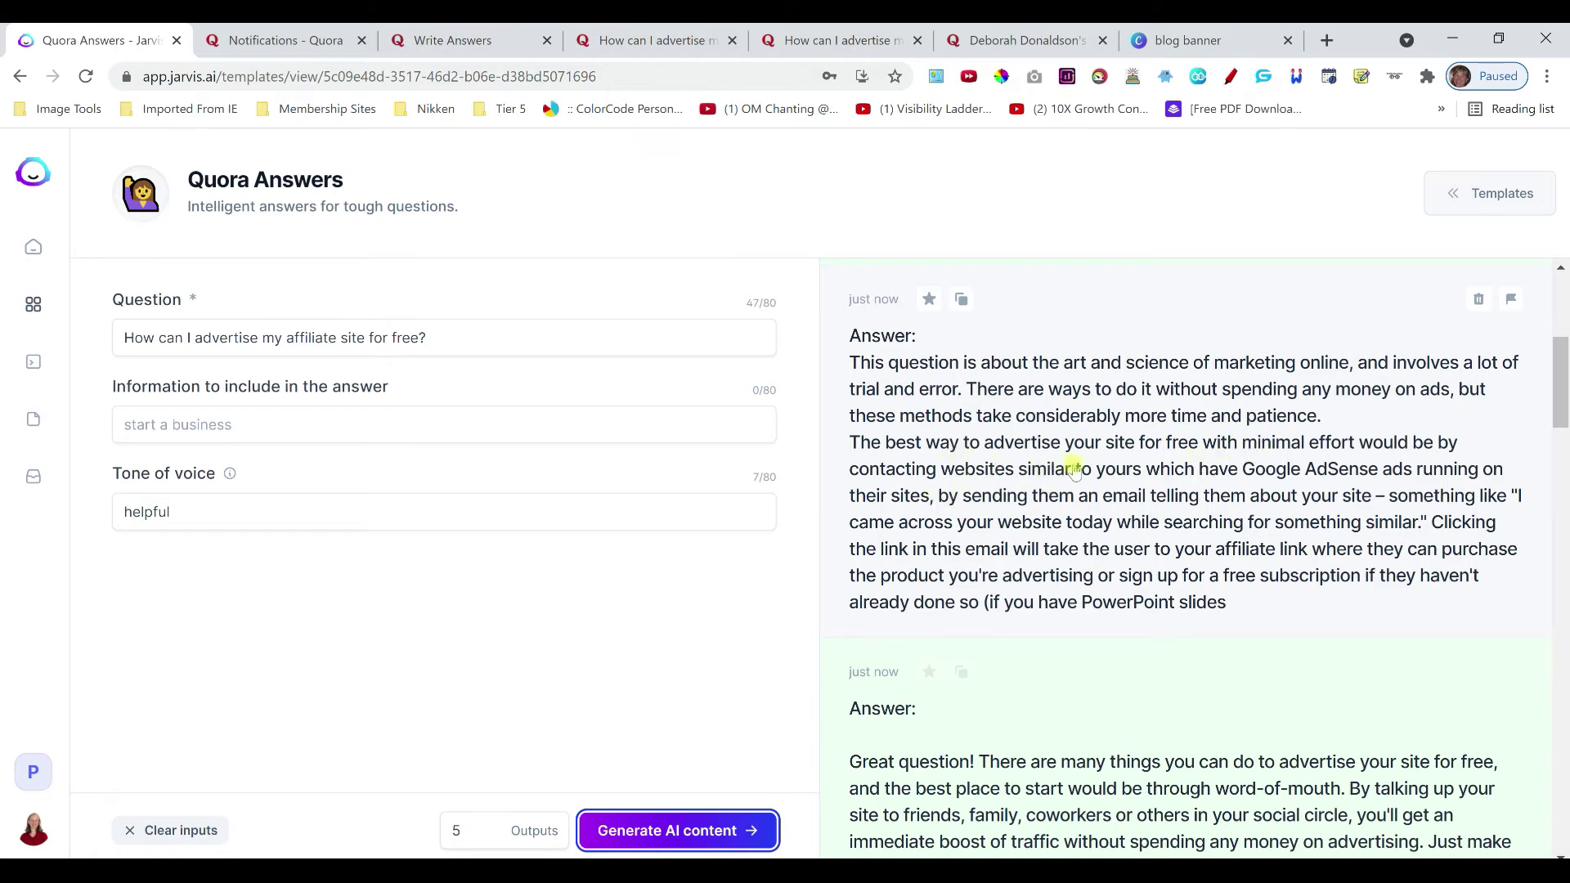
scroll(1080, 466, "down", 3)
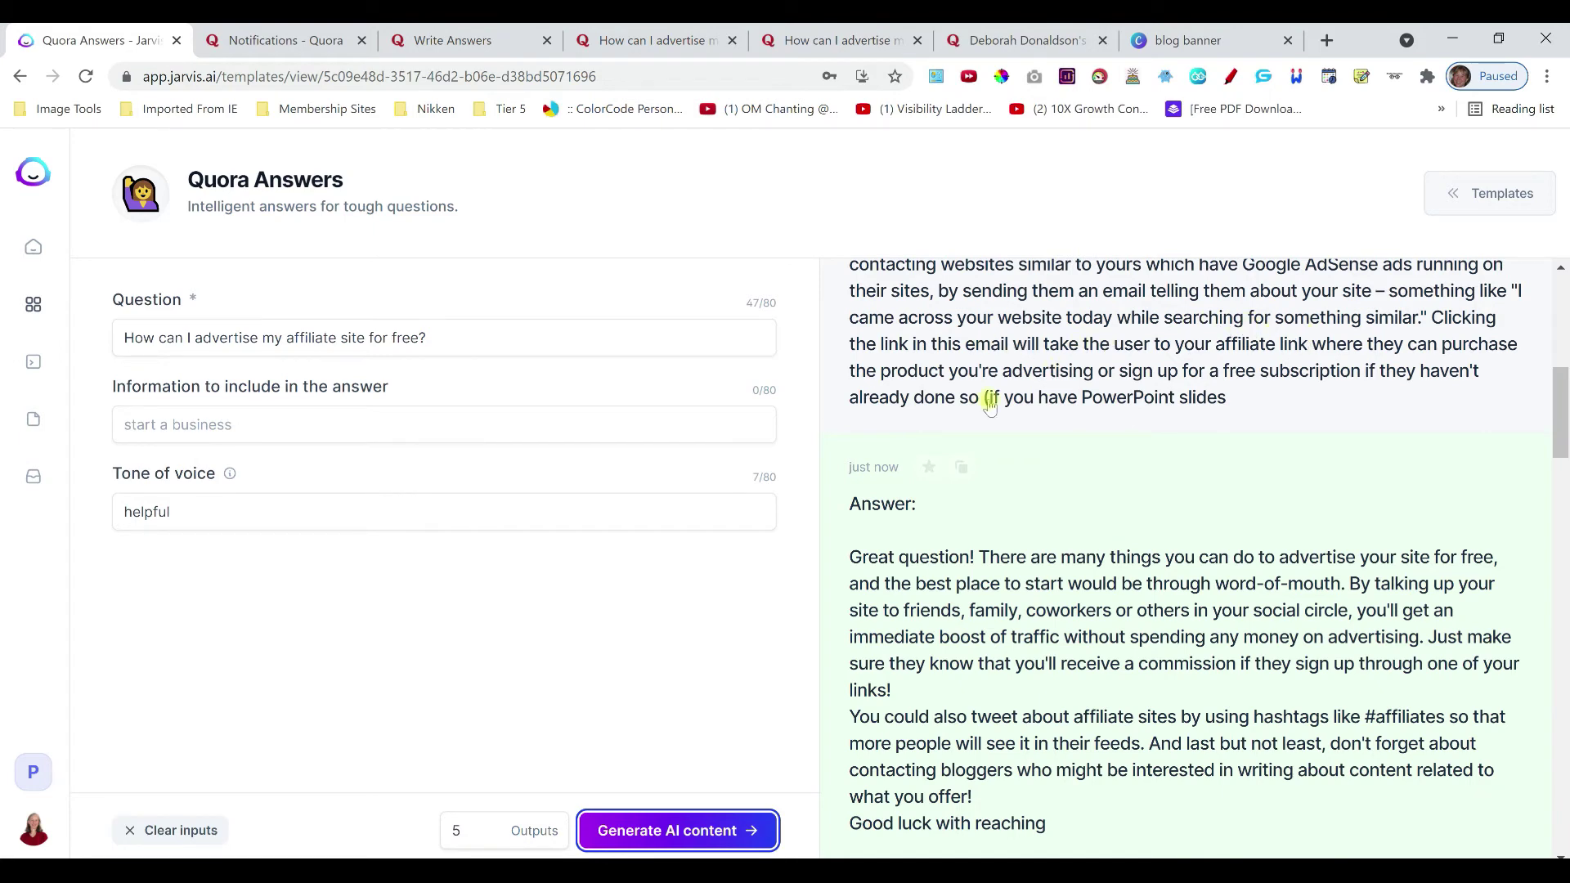
scroll(1002, 560, "down", 1)
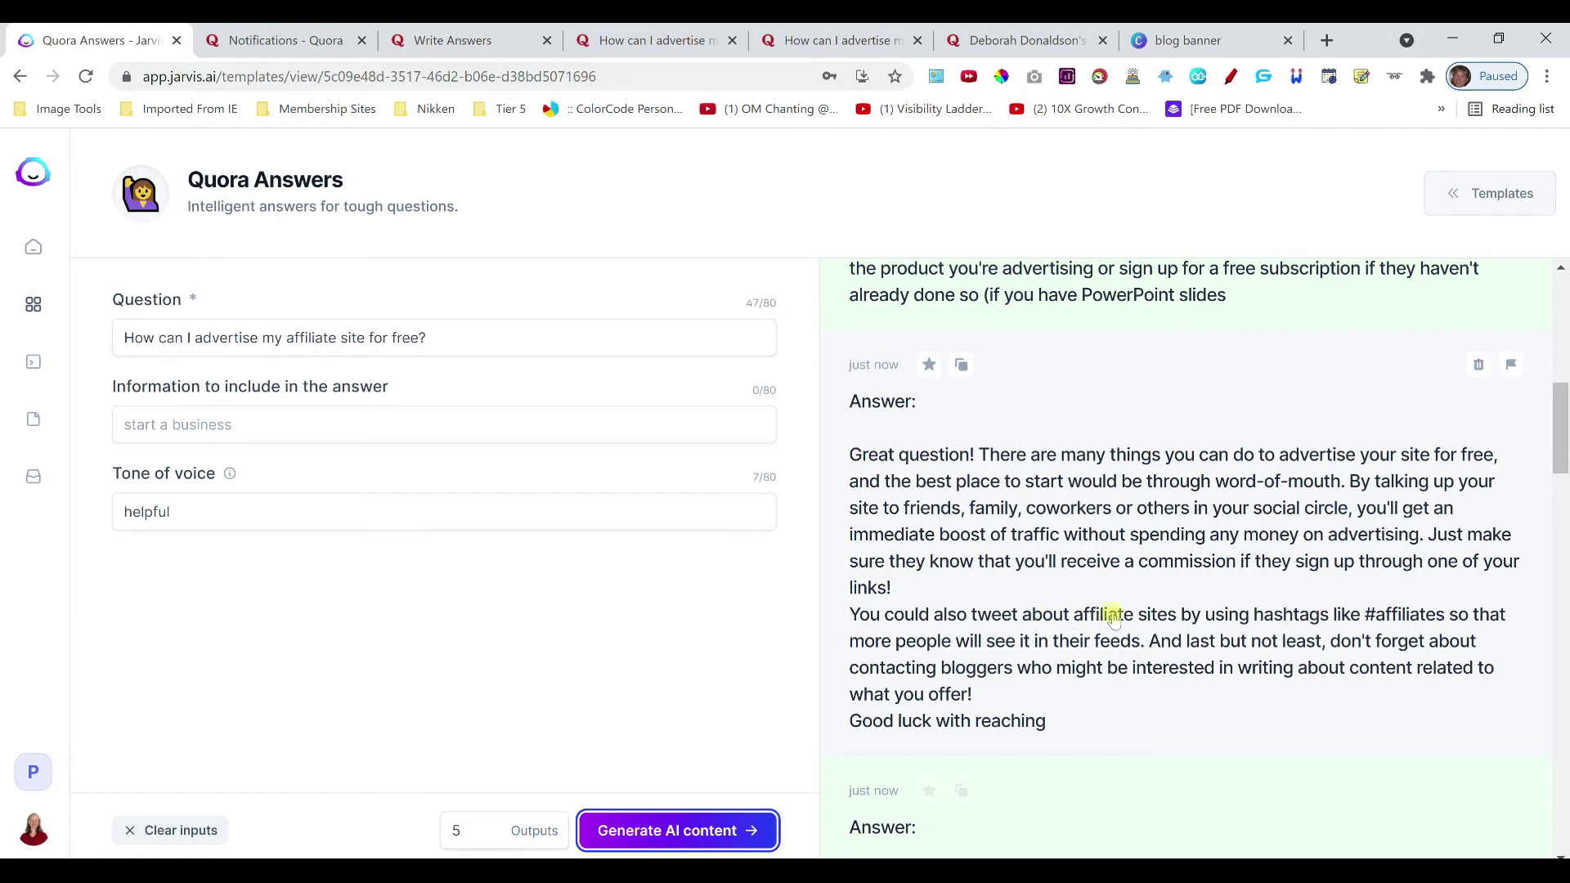
scroll(1151, 606, "down", 1)
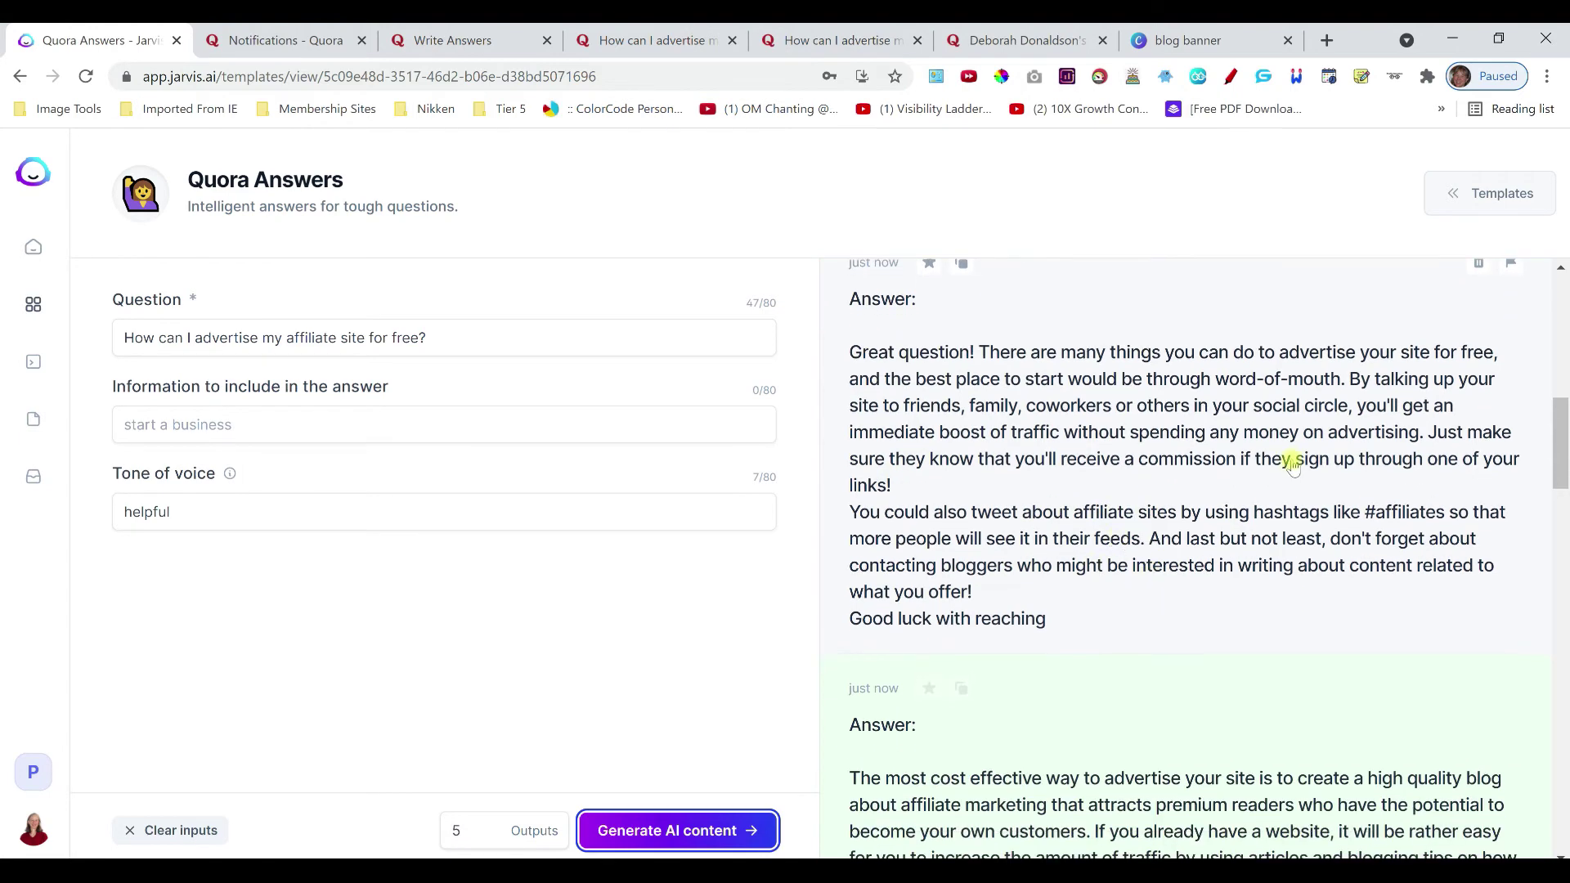
scroll(876, 547, "down", 2)
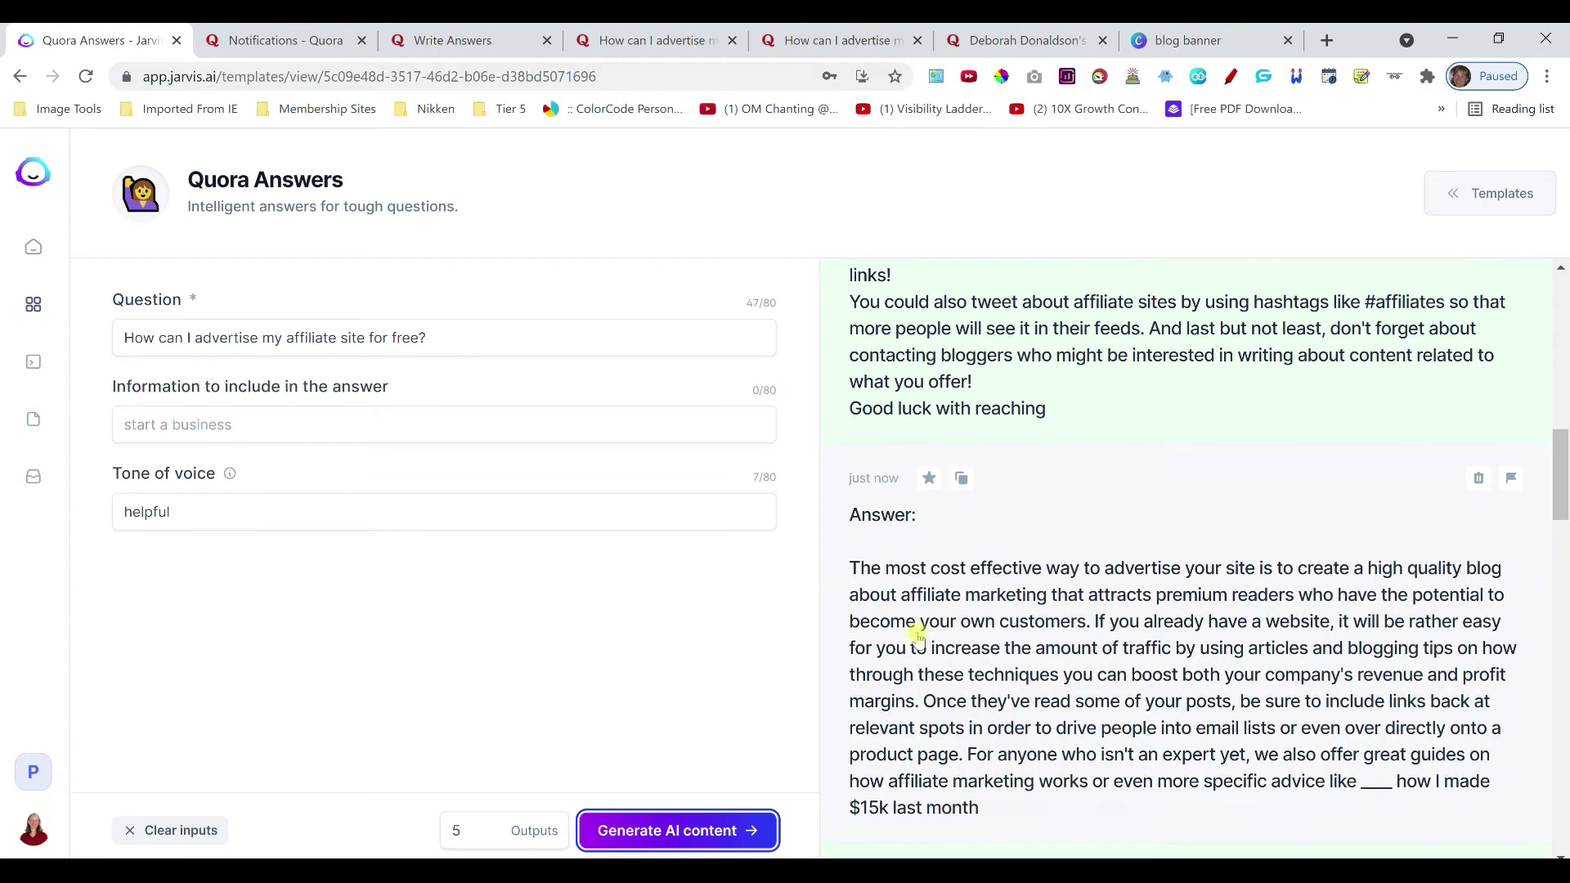
scroll(922, 641, "down", 3)
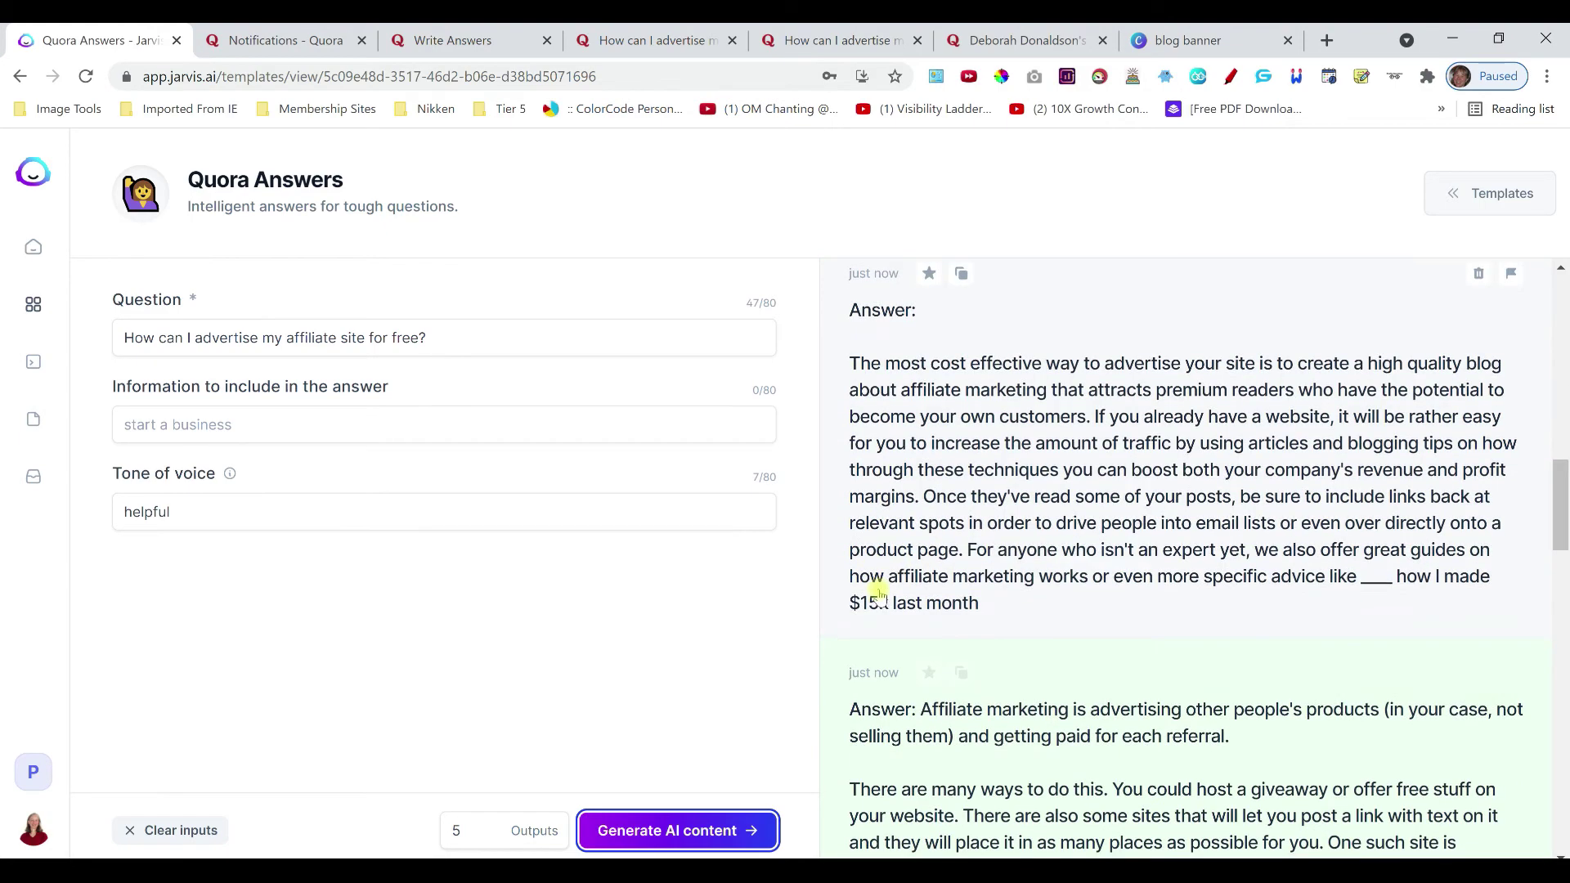
scroll(1028, 556, "down", 3)
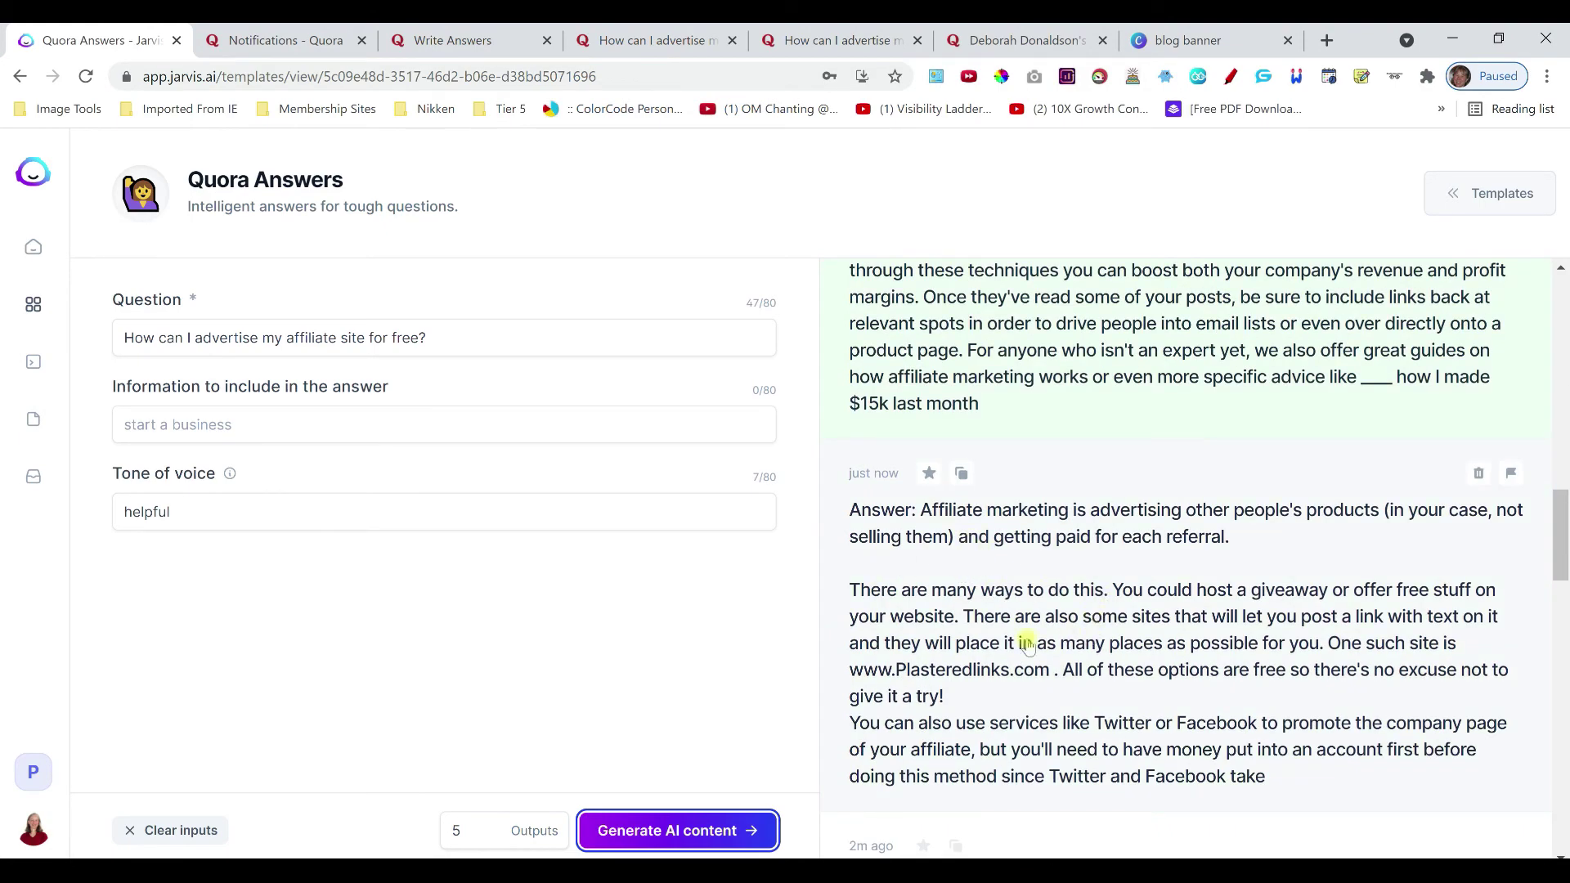
scroll(964, 620, "down", 2)
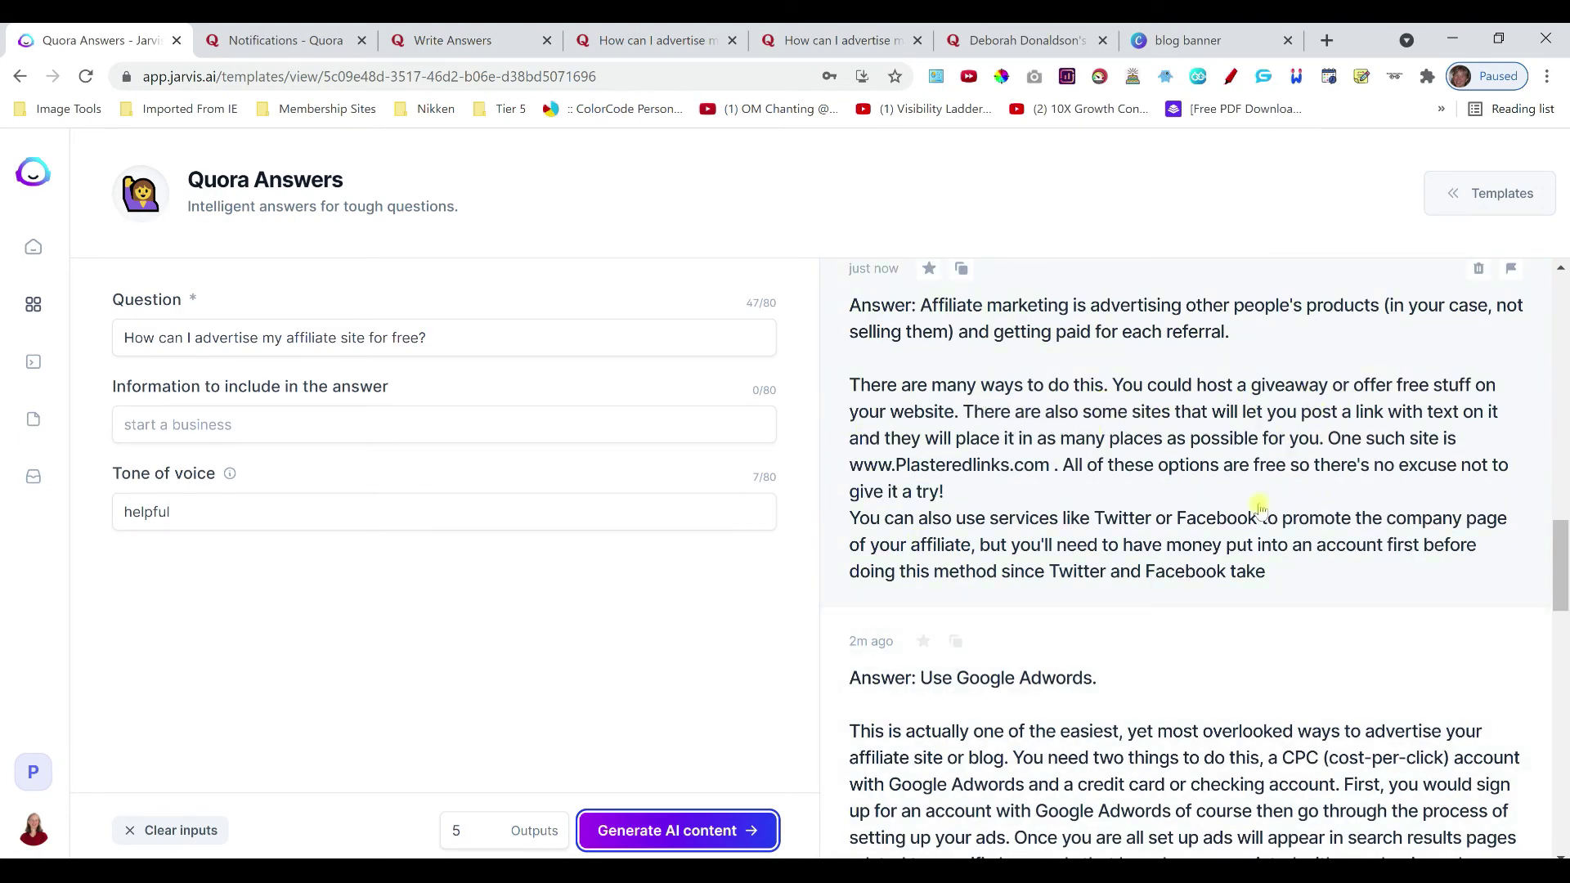
scroll(1125, 532, "down", 1)
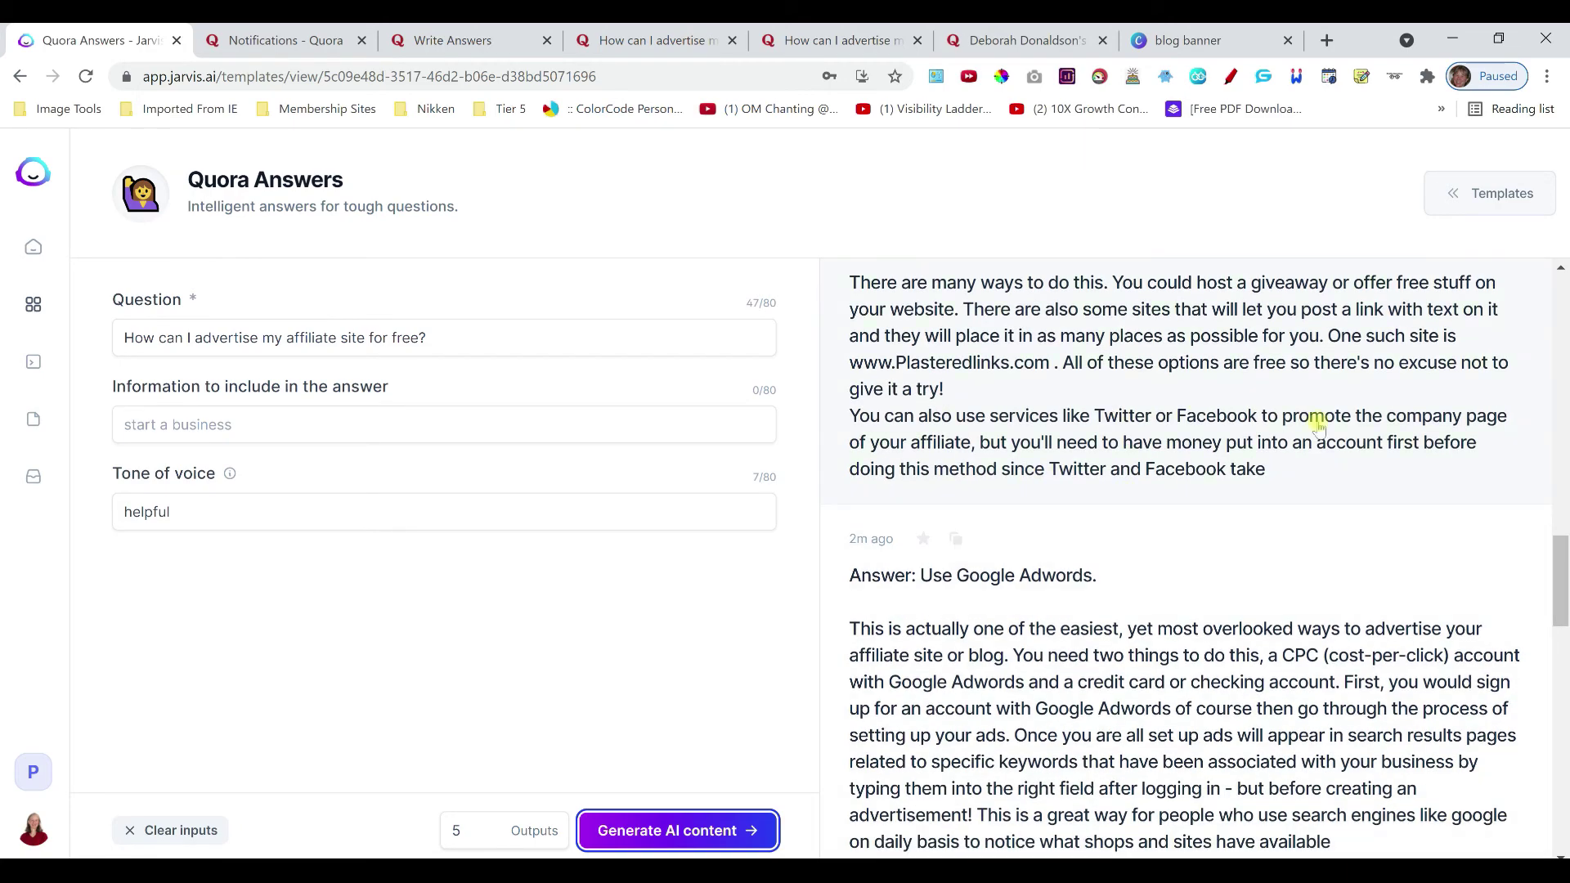
scroll(1078, 473, "up", 18)
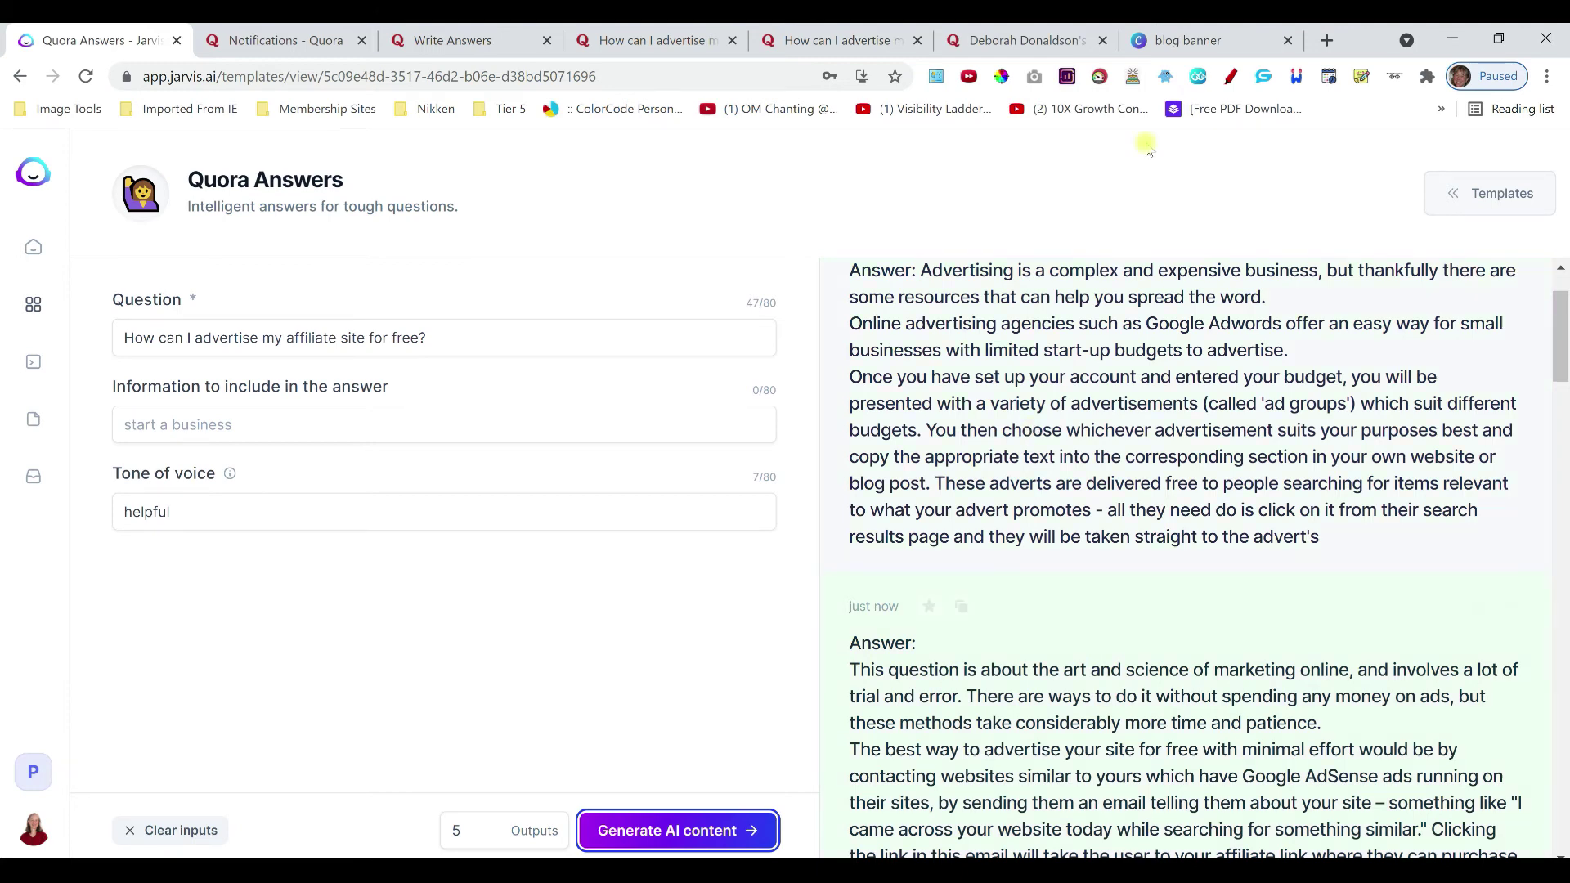
left_click(1191, 41)
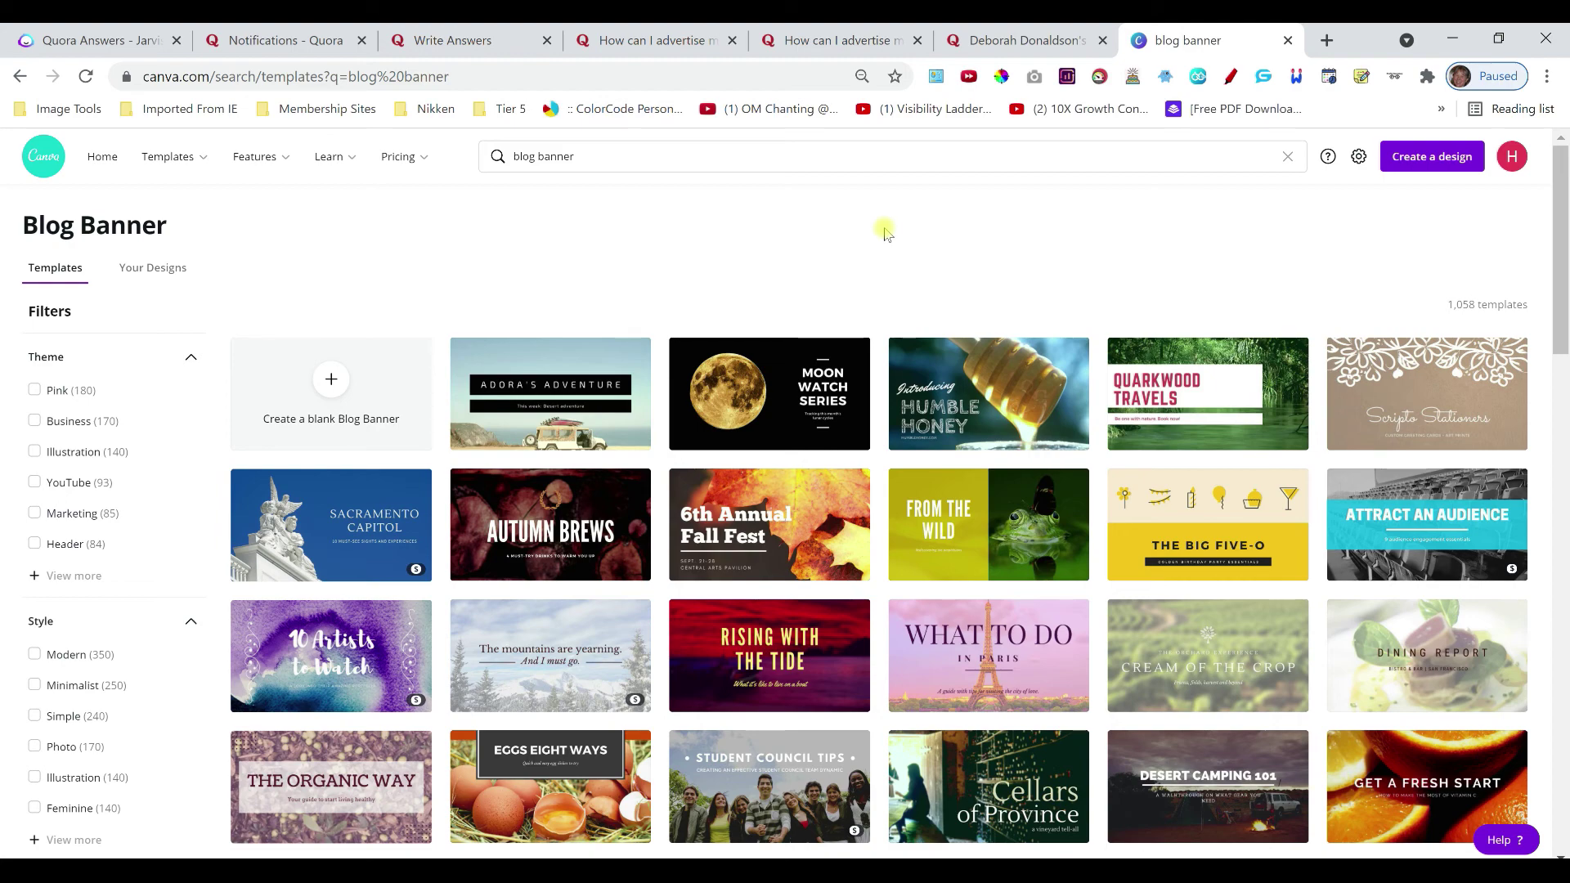
- Bring up the Quora answer with the 'Blogging for Profit' banner image
left_click(987, 43)
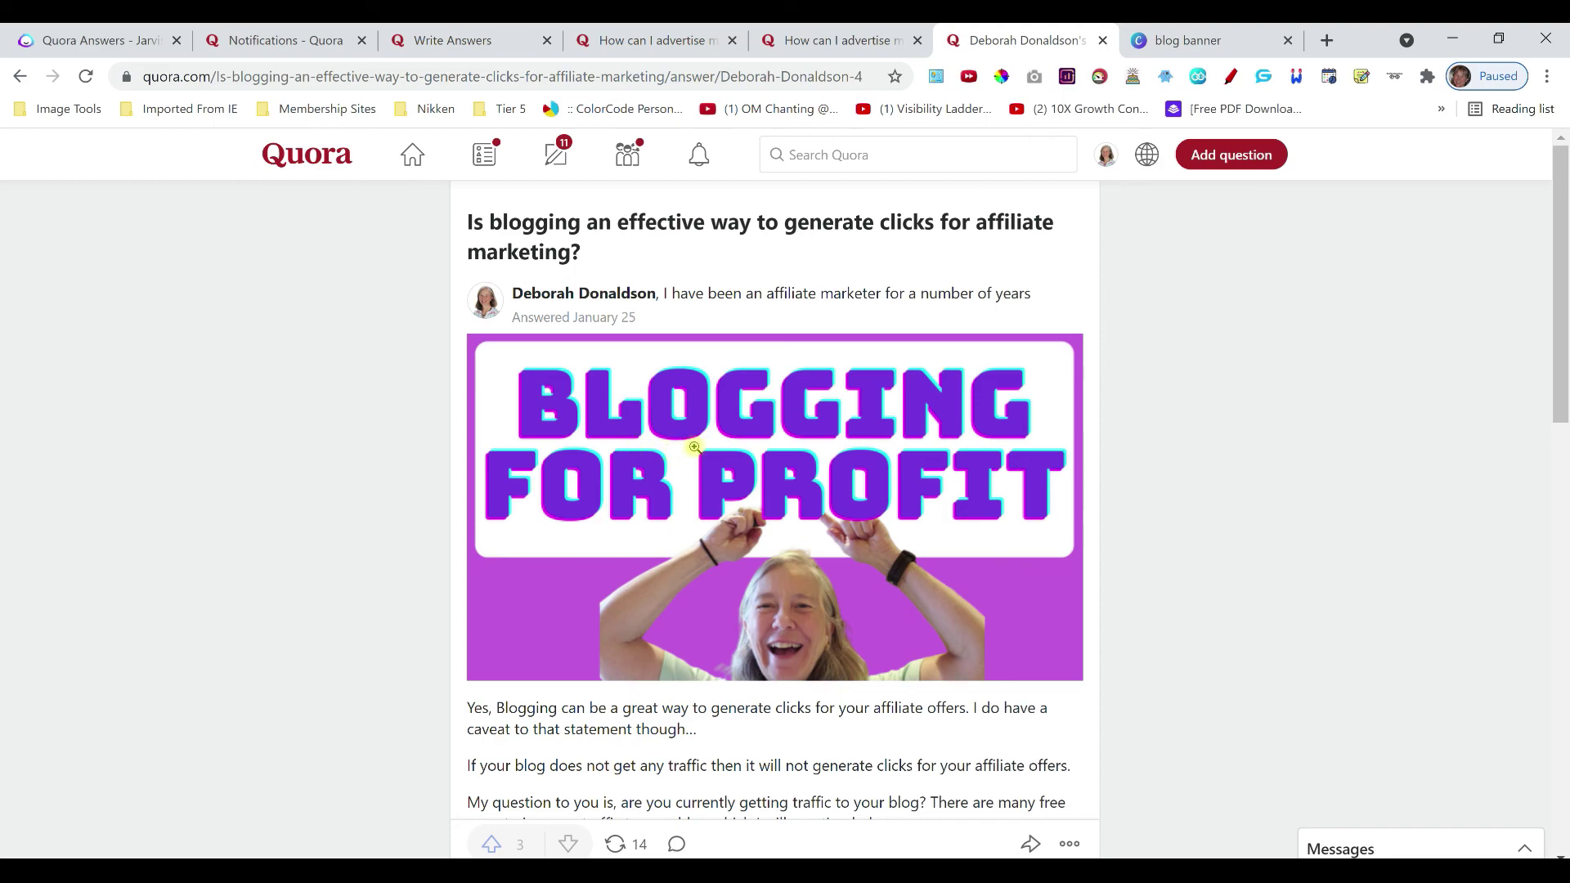
scroll(785, 526, "down", 8)
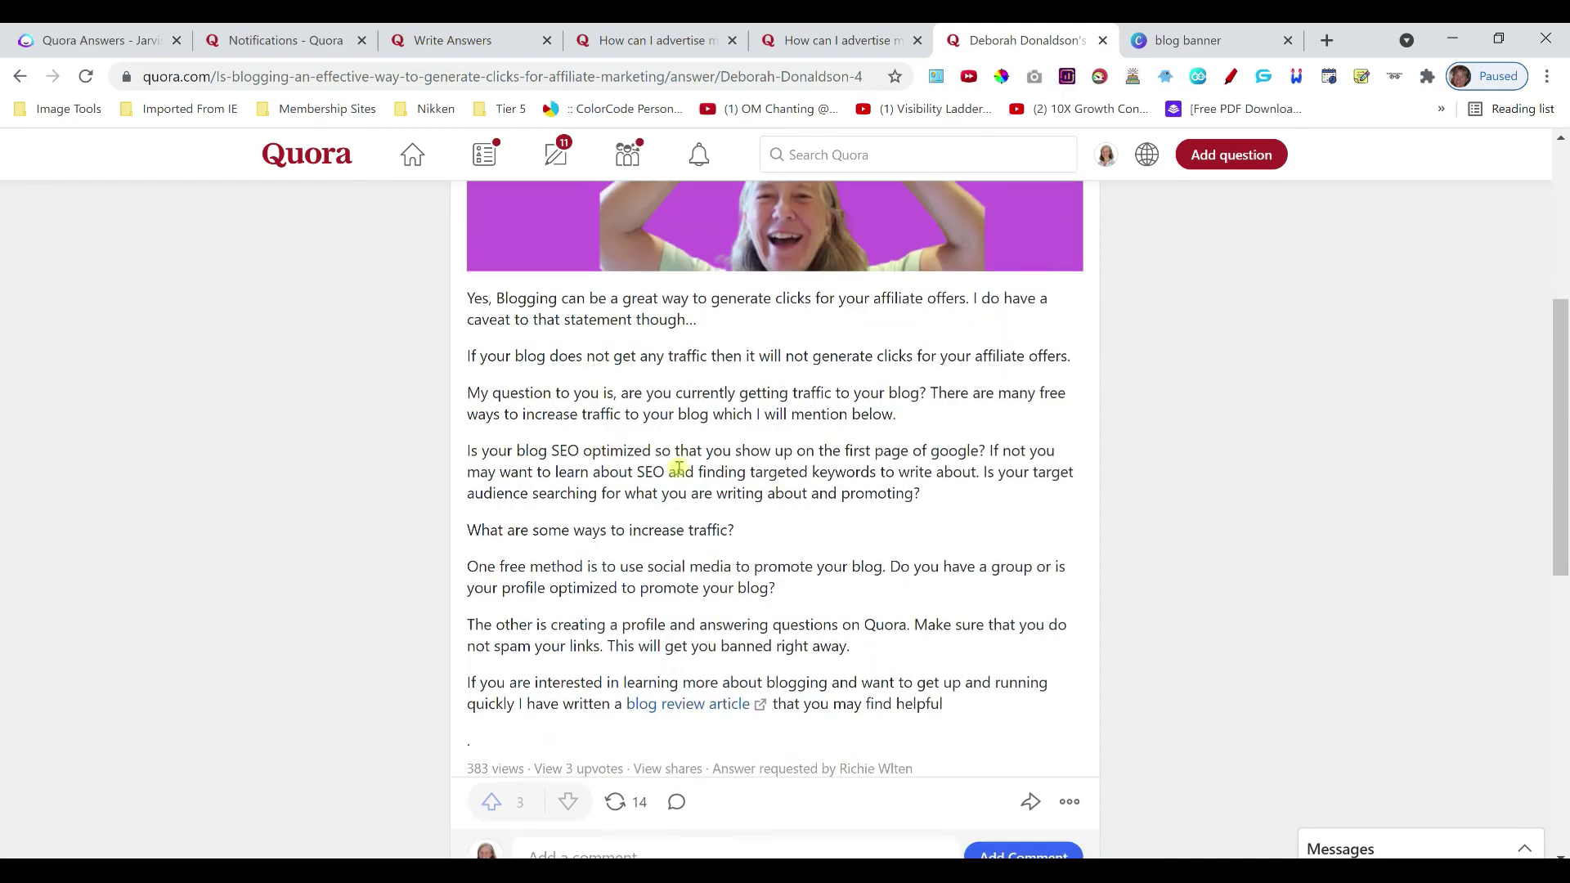
scroll(561, 385, "down", 3)
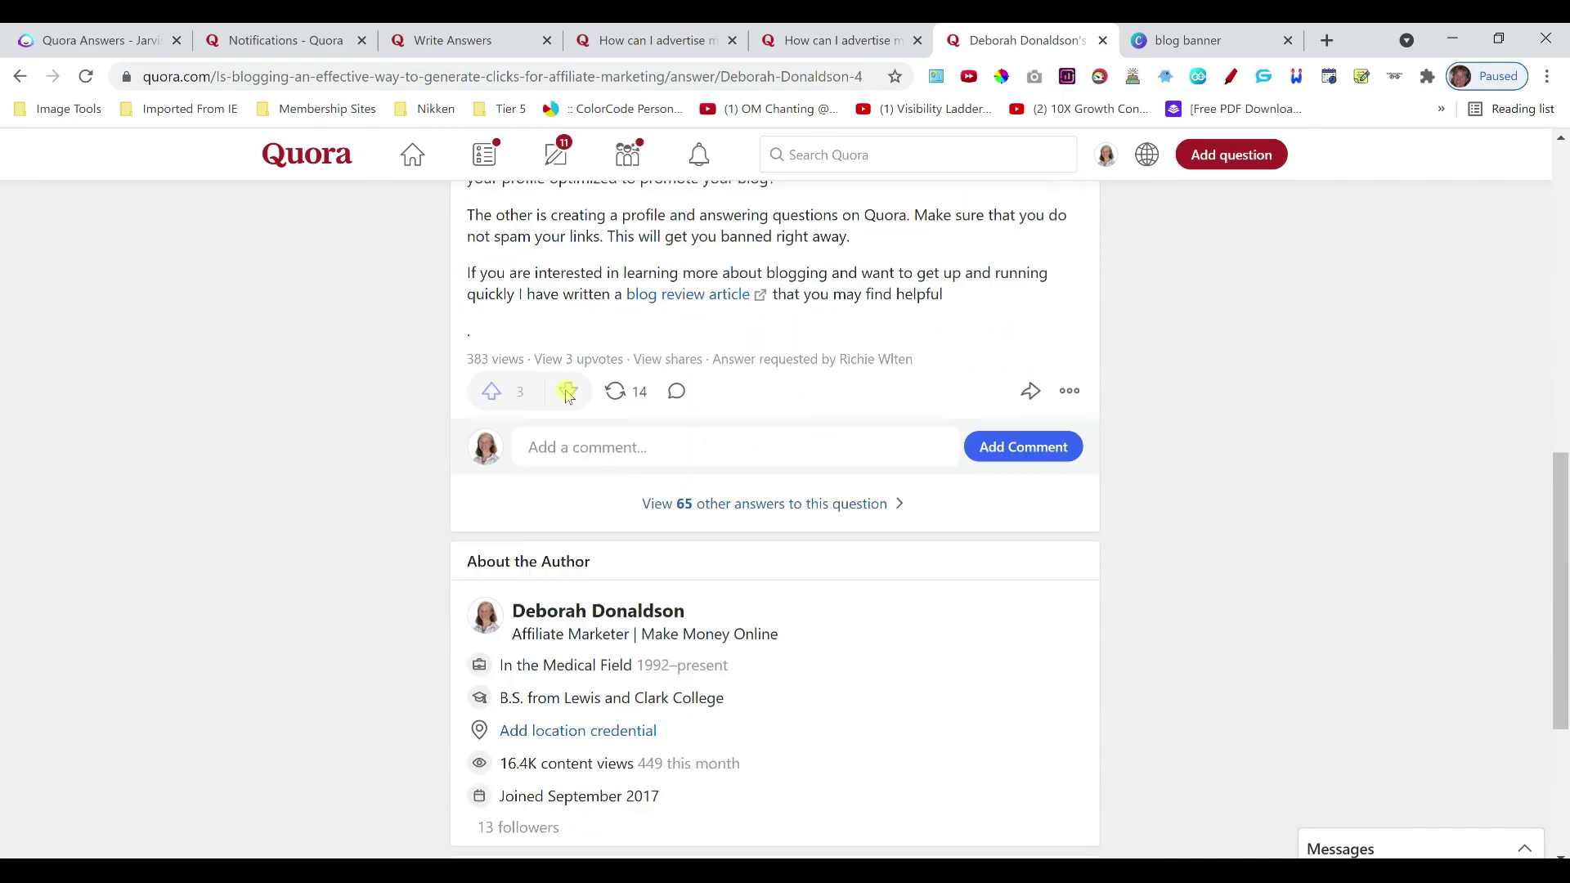
scroll(568, 393, "up", 10)
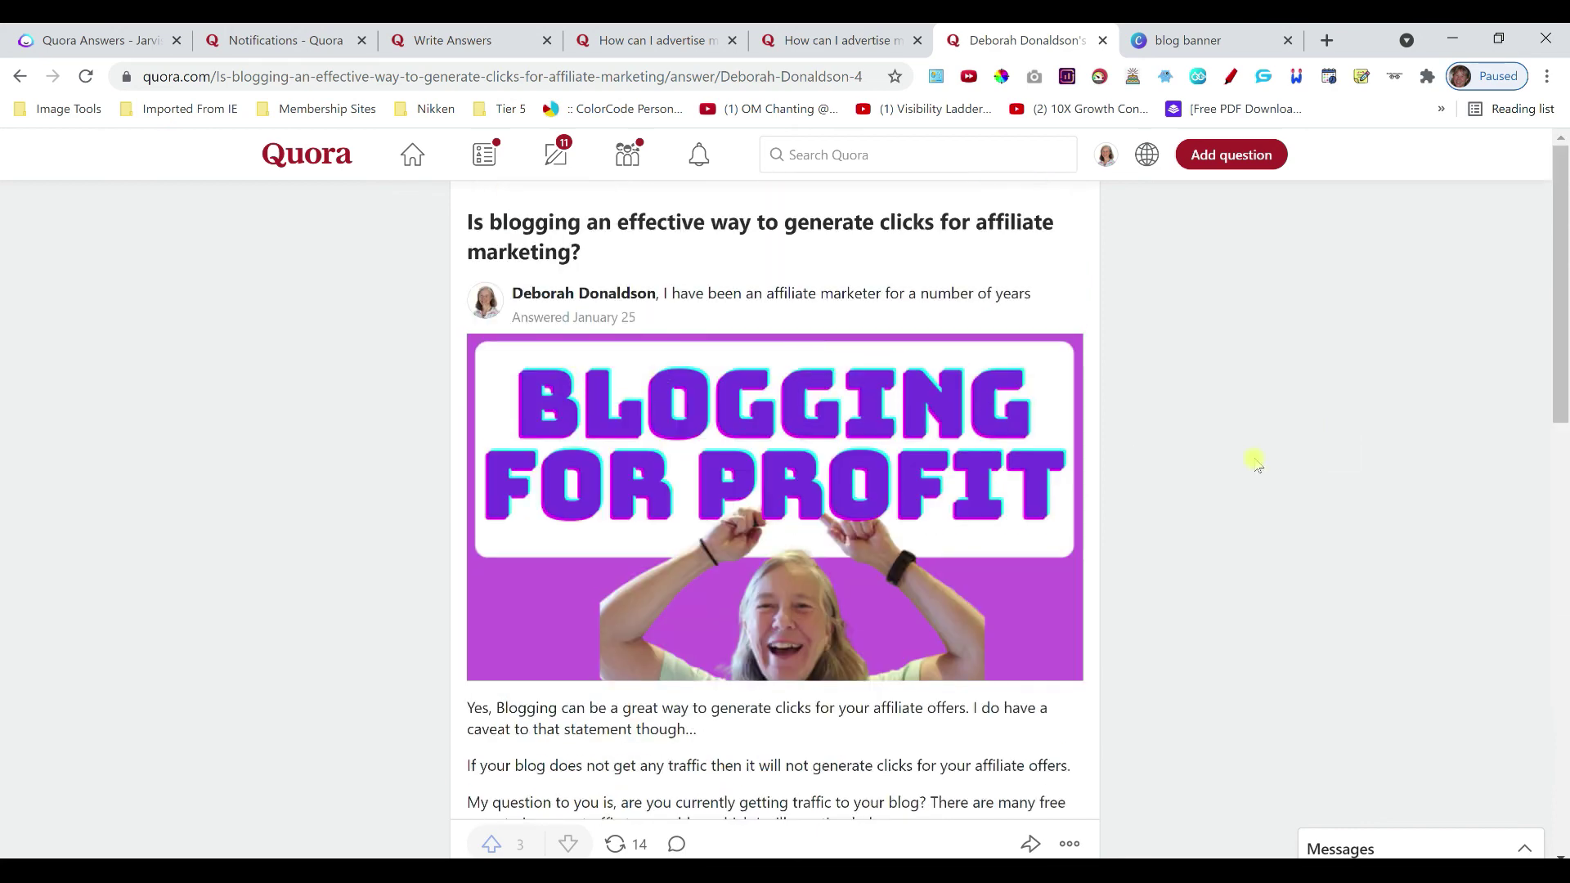